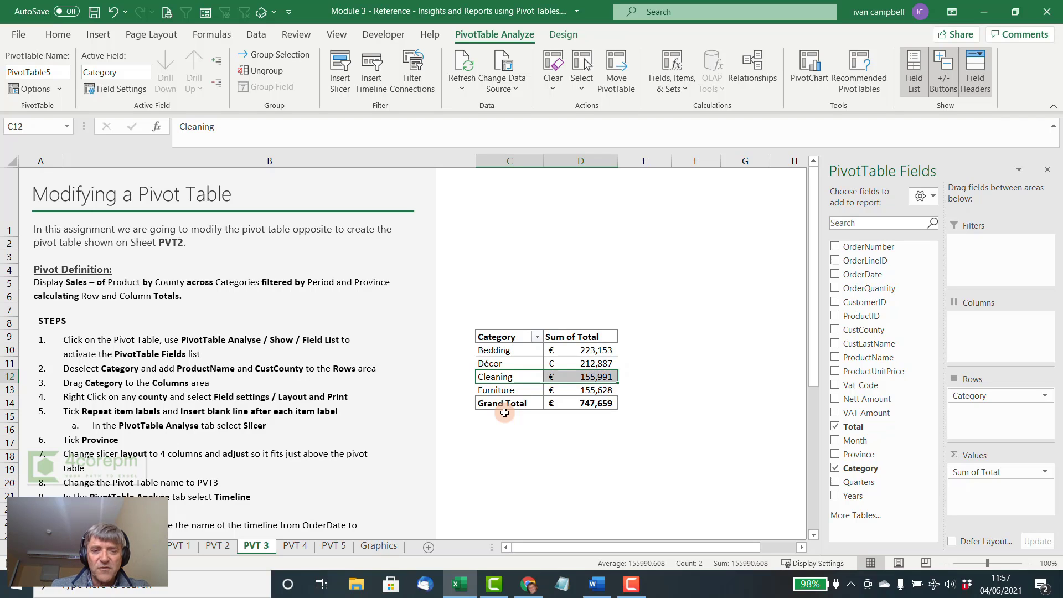
- Put CustCounty and ProductName in the pivot table's rows and move Category from the rows to the columns
click(836, 468)
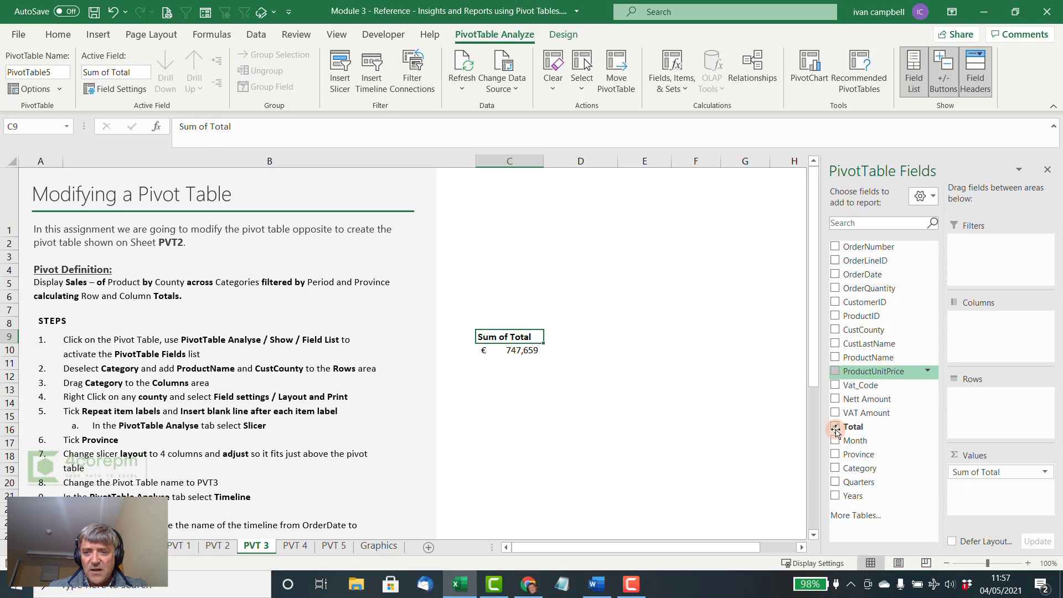
click(834, 330)
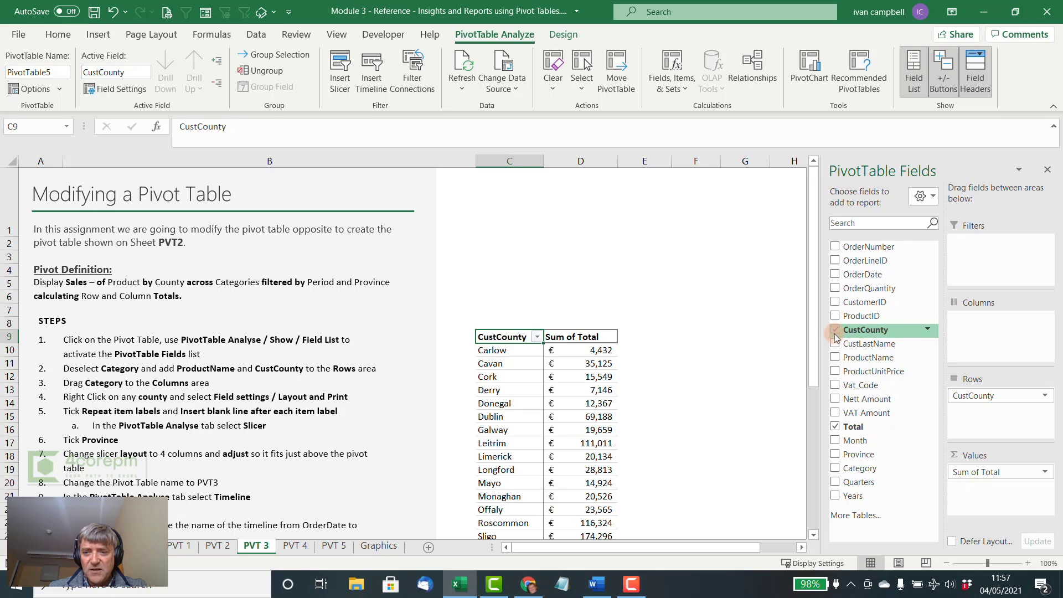
click(836, 358)
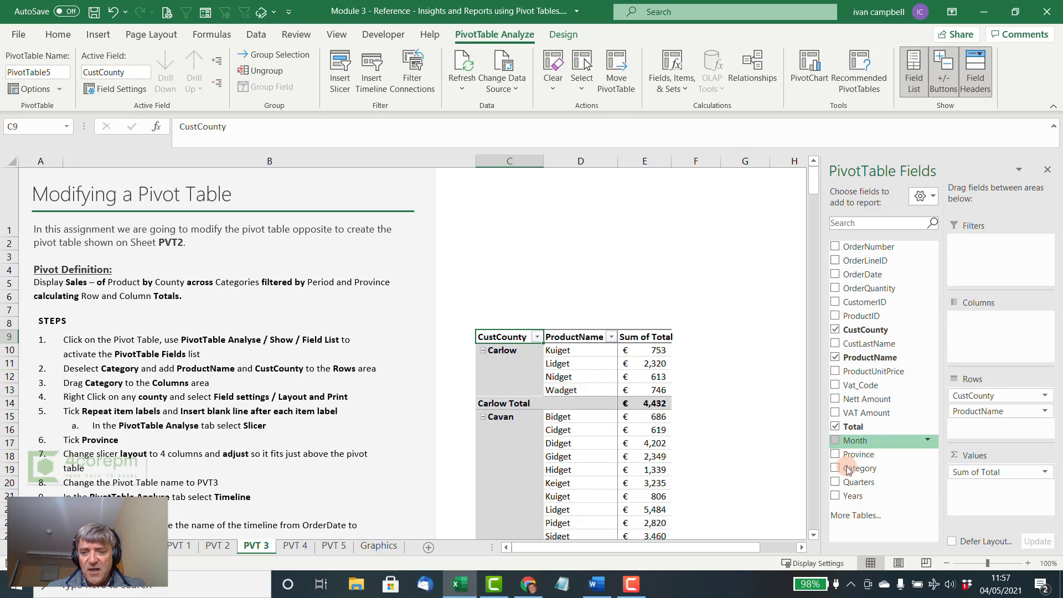
drag(850, 469, 983, 327)
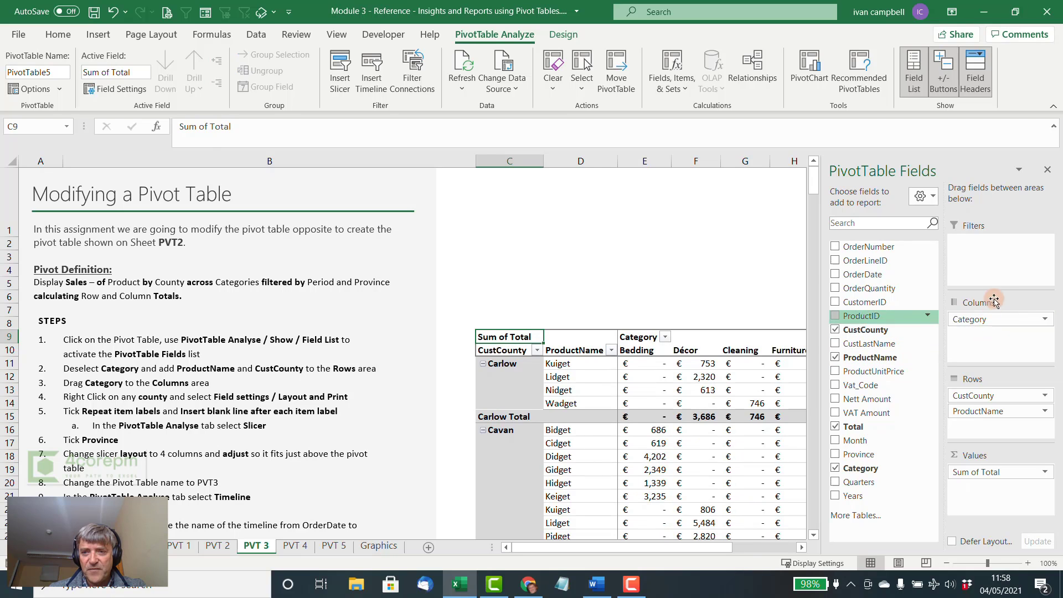
click(1049, 172)
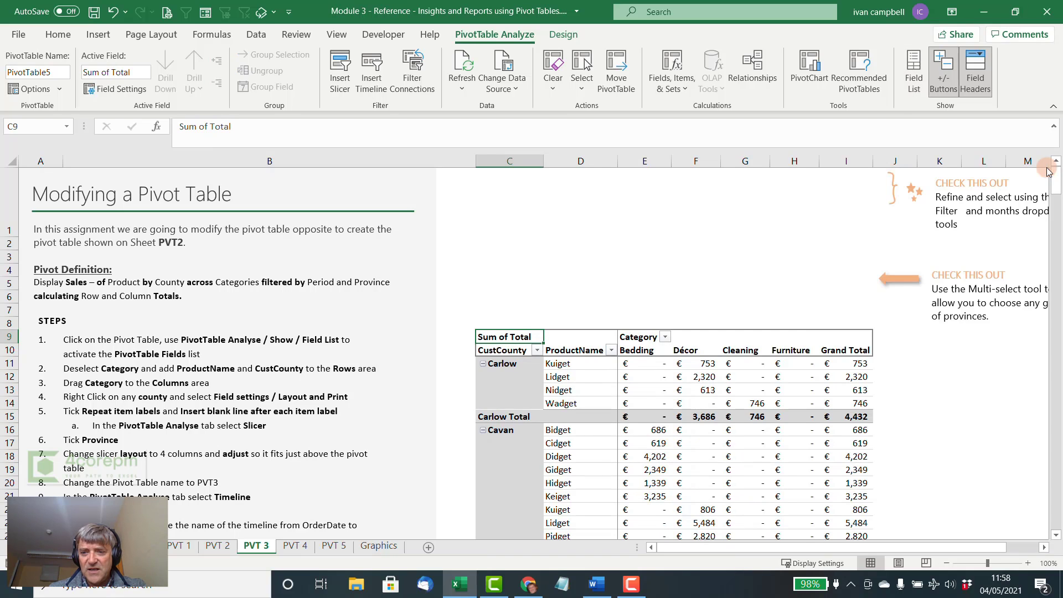
drag(863, 545, 853, 545)
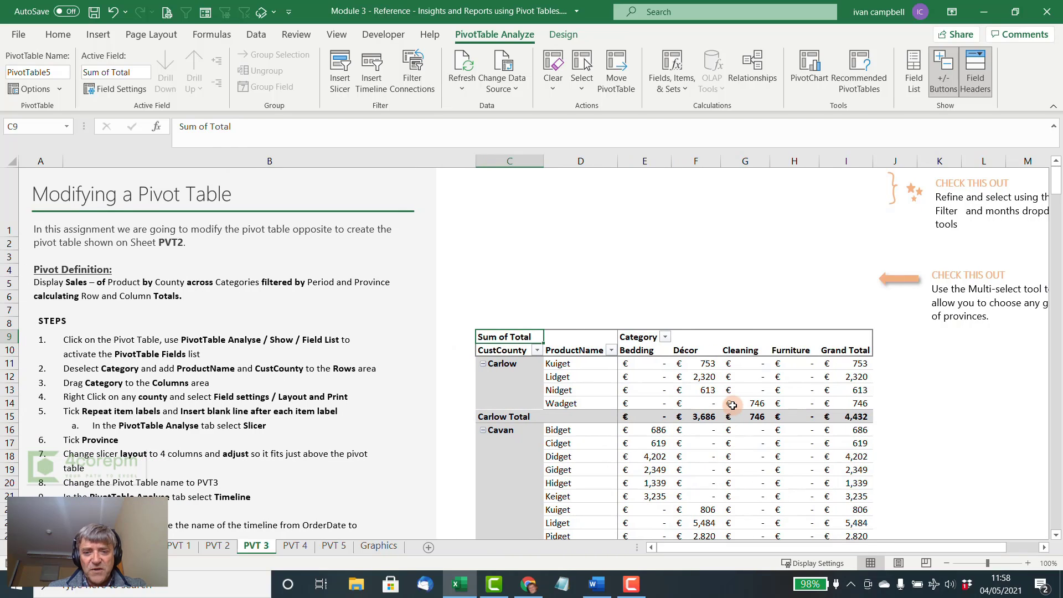
- Insert a slicer for the Province field of the pivot table
mouse_move(731, 406)
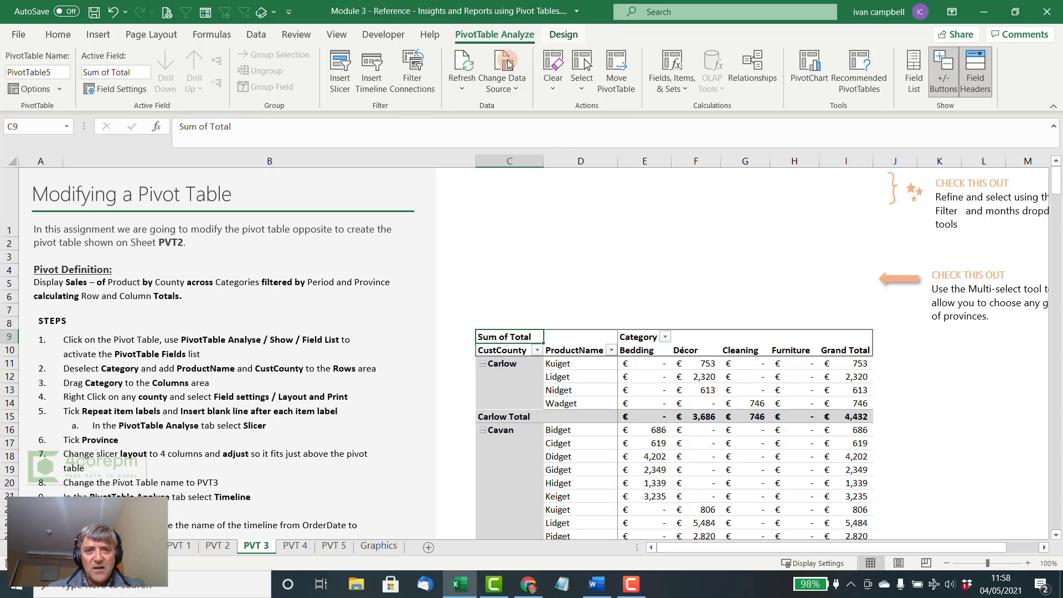
click(345, 77)
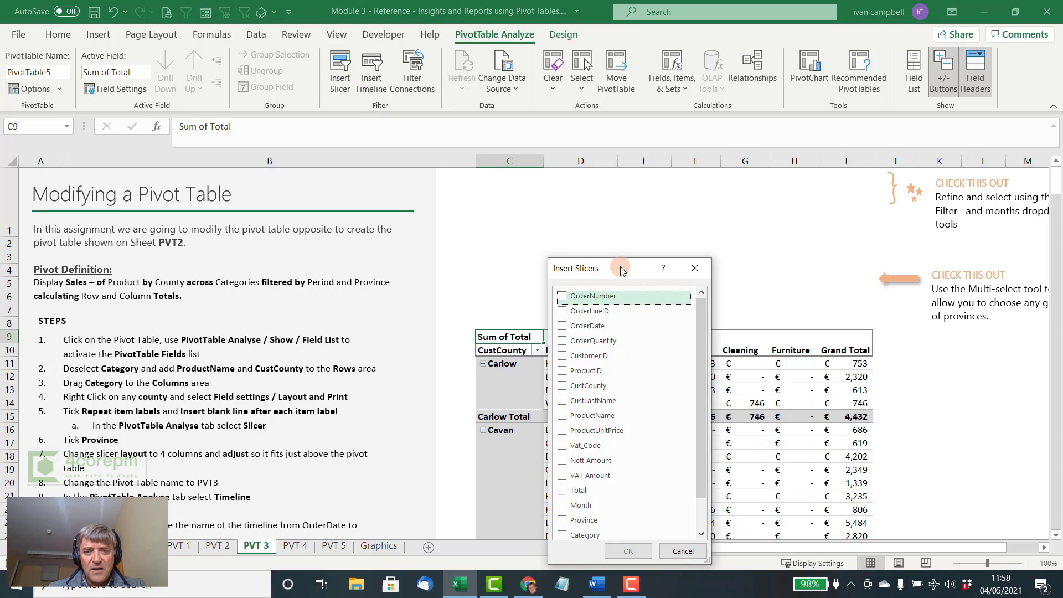
drag(621, 268, 401, 168)
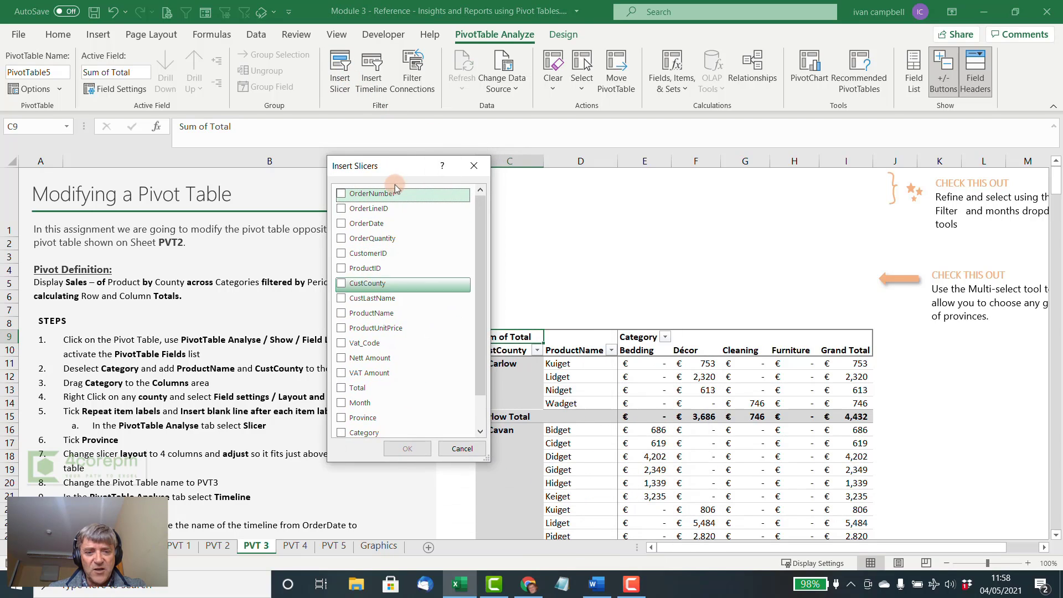
click(341, 419)
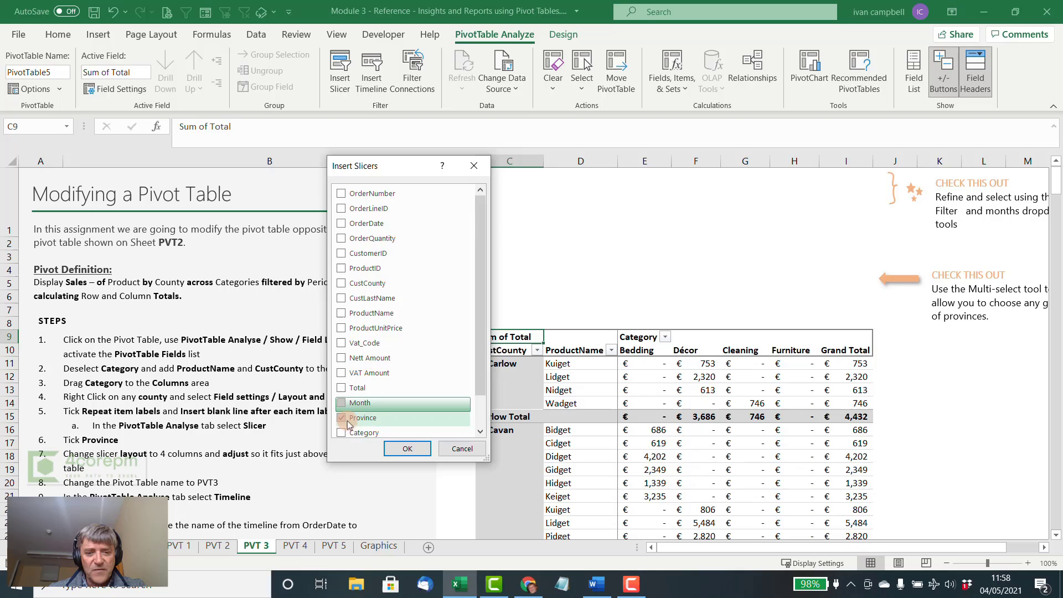
click(406, 448)
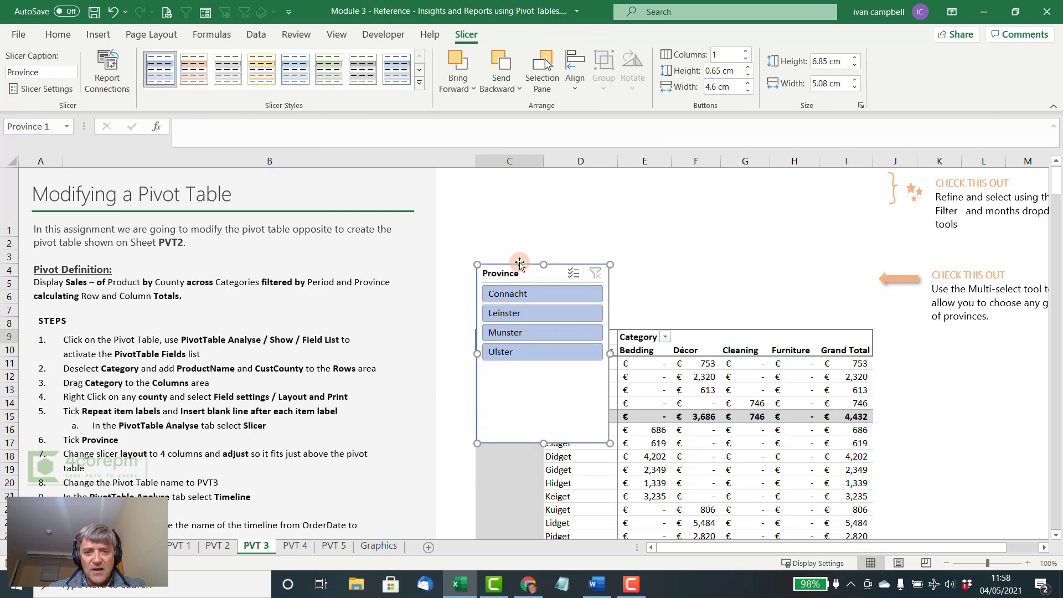
- Move the Province slicer up from the pivot table's rows and set its buttons to 4 columns
drag(519, 266, 519, 235)
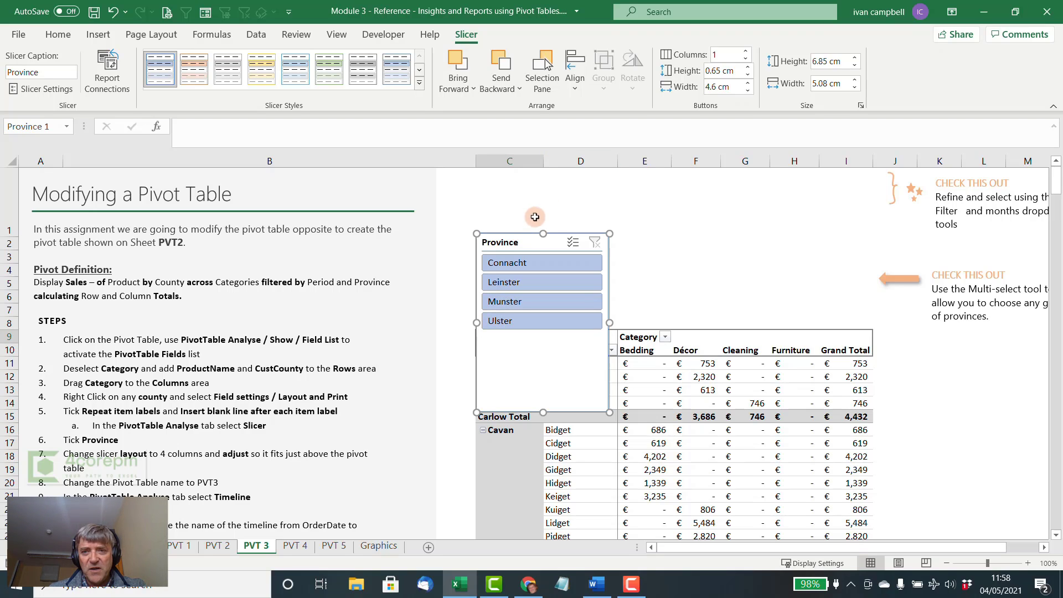
click(726, 54)
text(4)
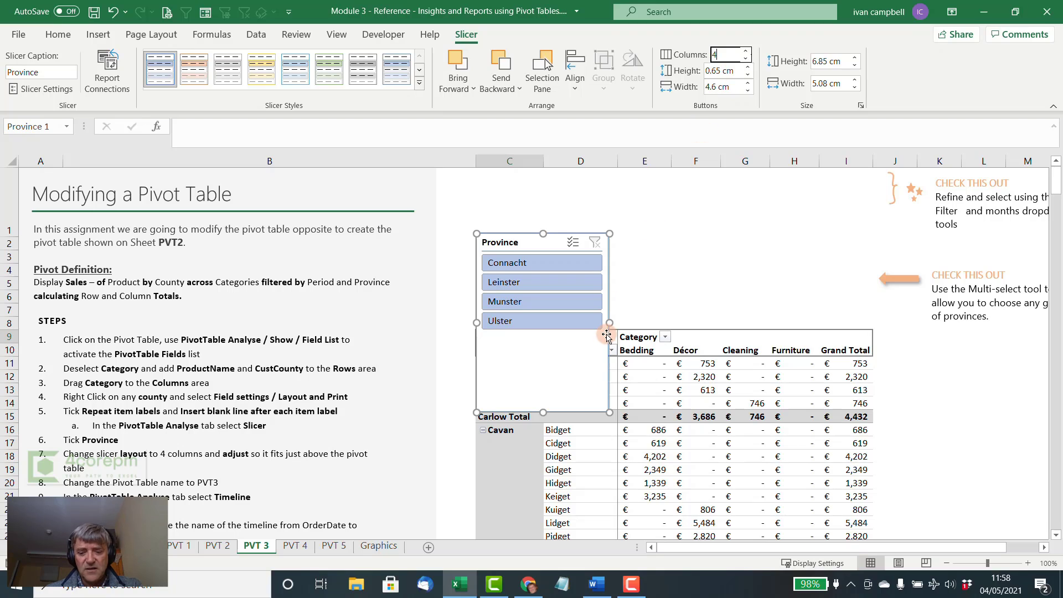
key(Return)
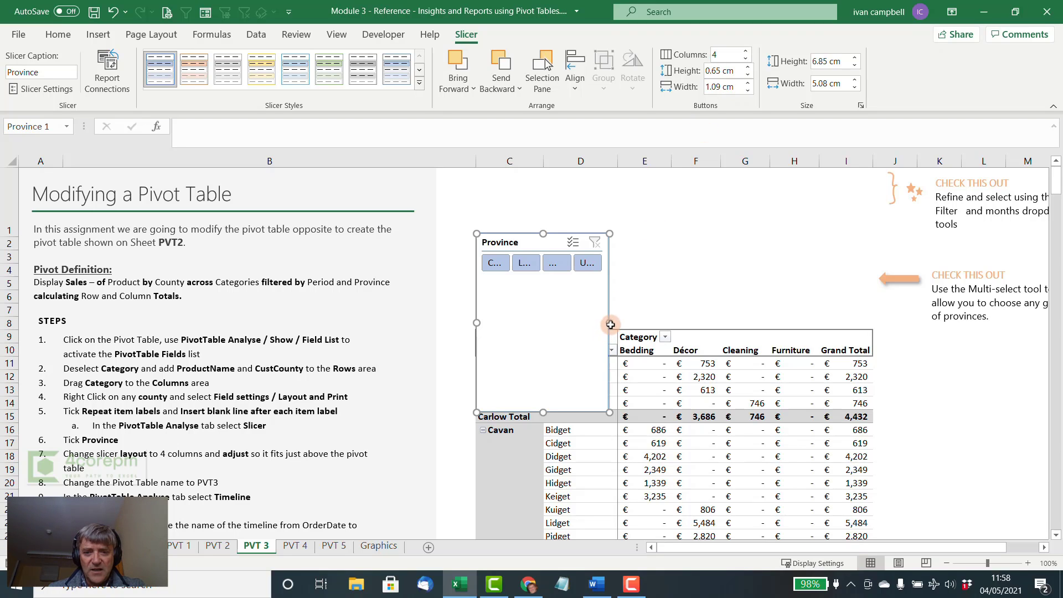
- Resize the Province slicer to about 15.18 cm wide and reduce its height so it fits just above the pivot table
drag(611, 323, 854, 330)
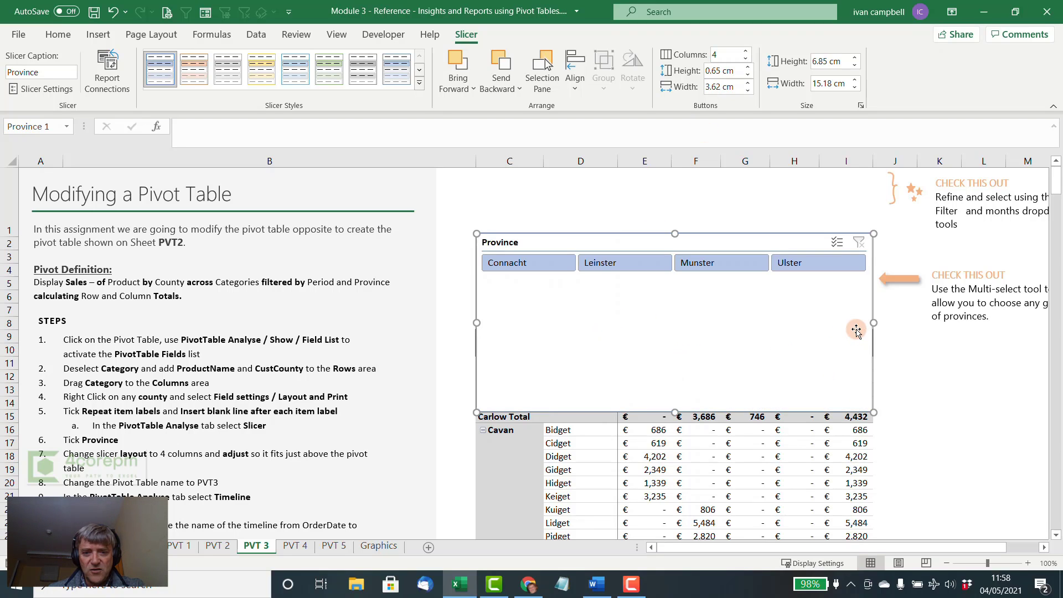
drag(676, 412, 670, 329)
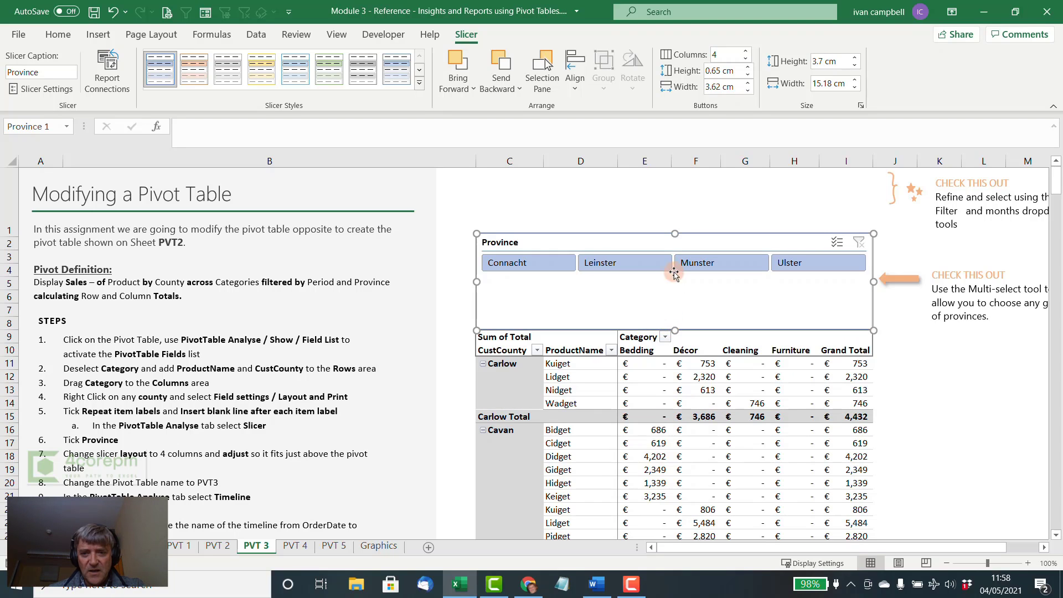
drag(677, 233, 676, 278)
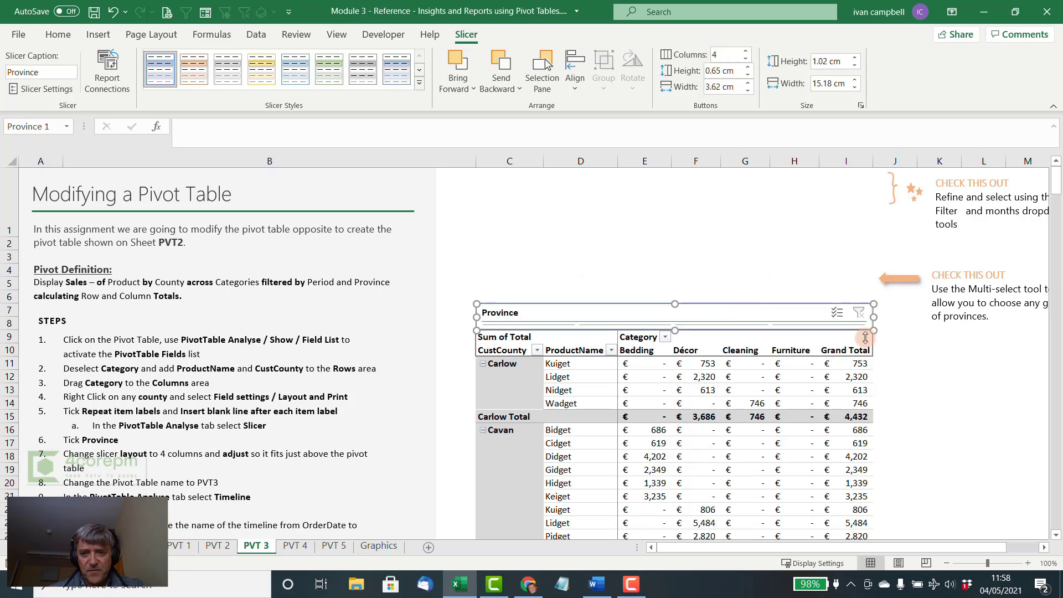
click(874, 339)
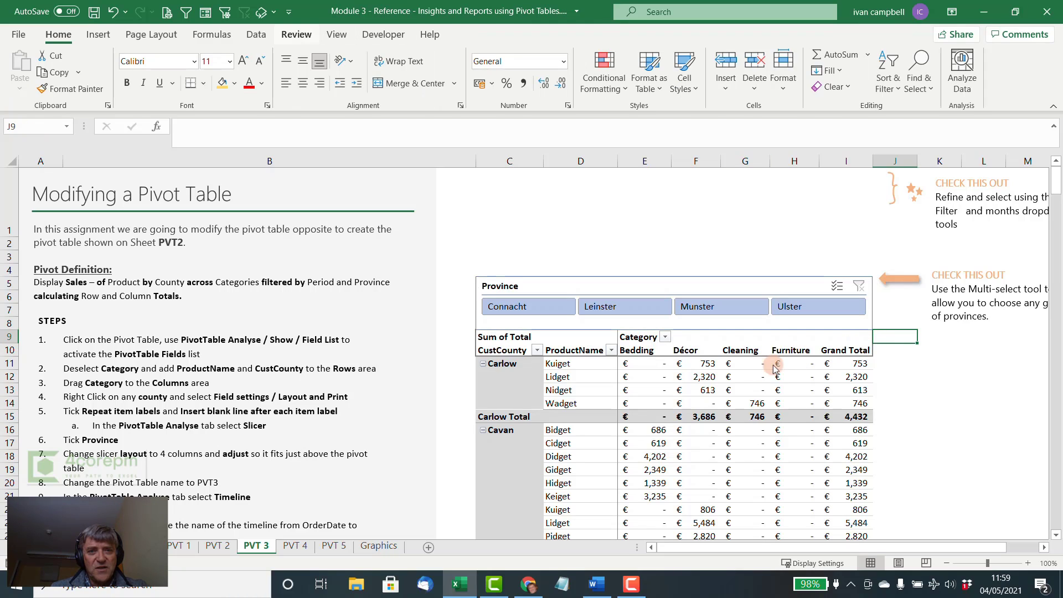
- Insert a timeline for the OrderDate field of the pivot table
click(643, 398)
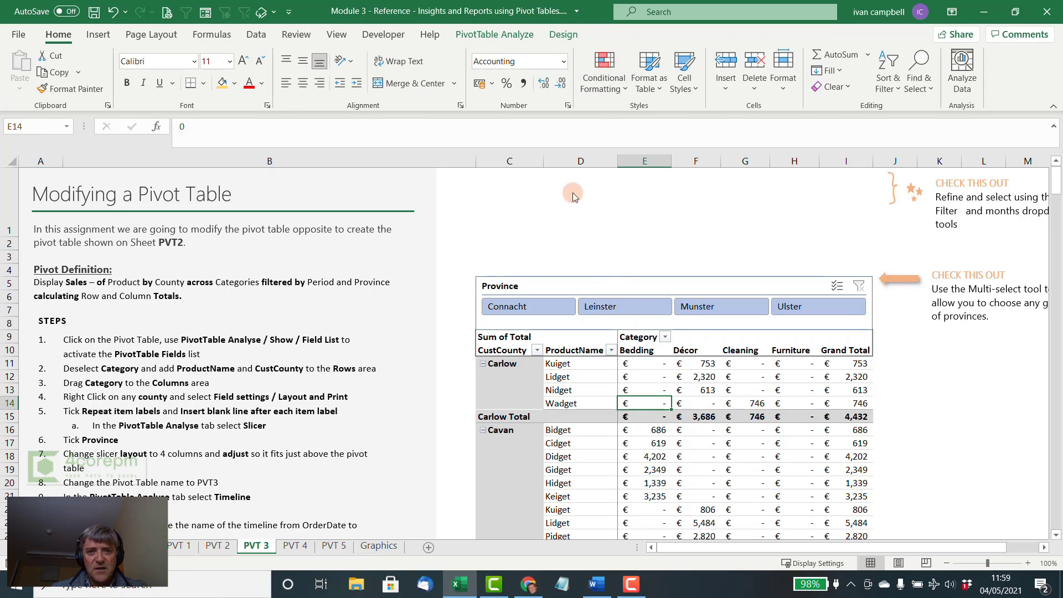
click(520, 35)
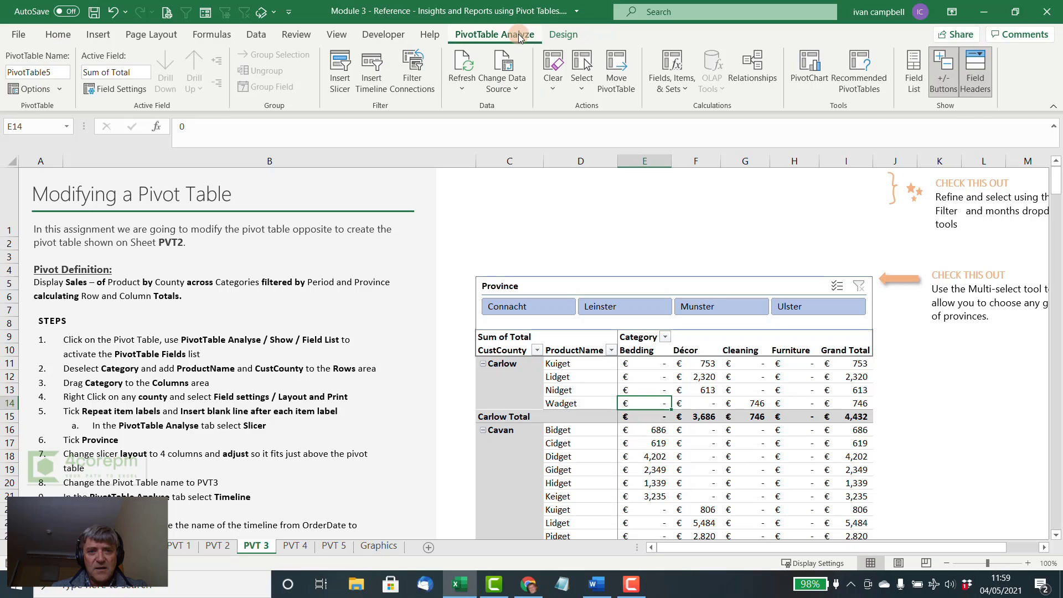
click(374, 75)
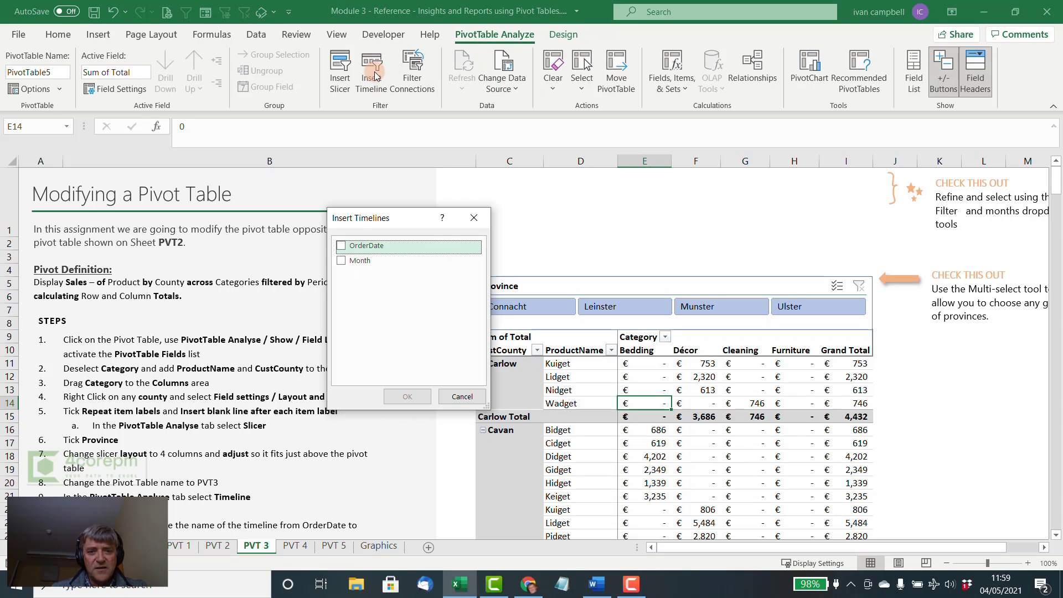
click(340, 247)
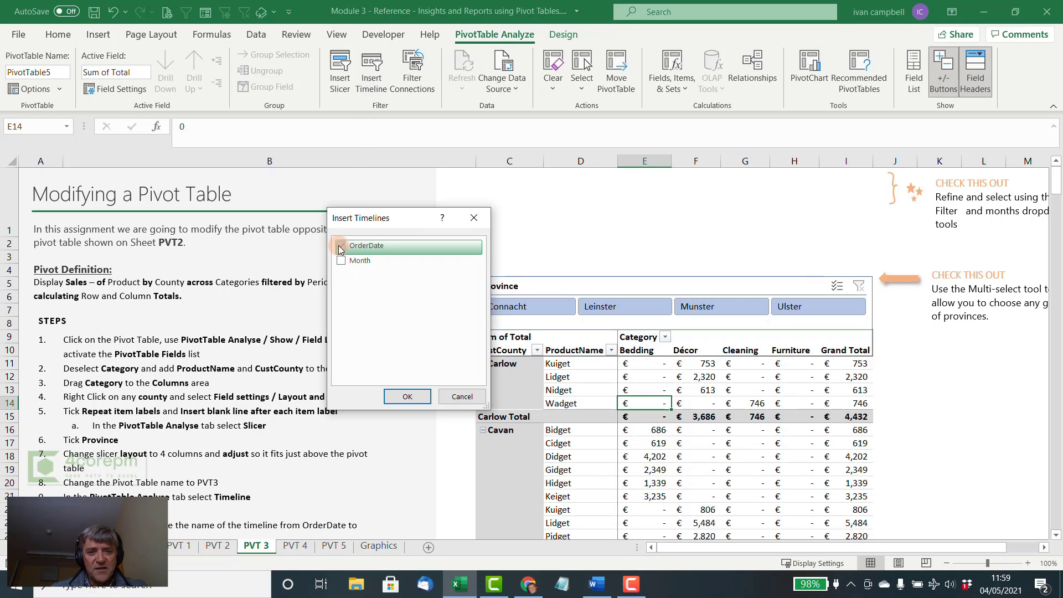
click(407, 397)
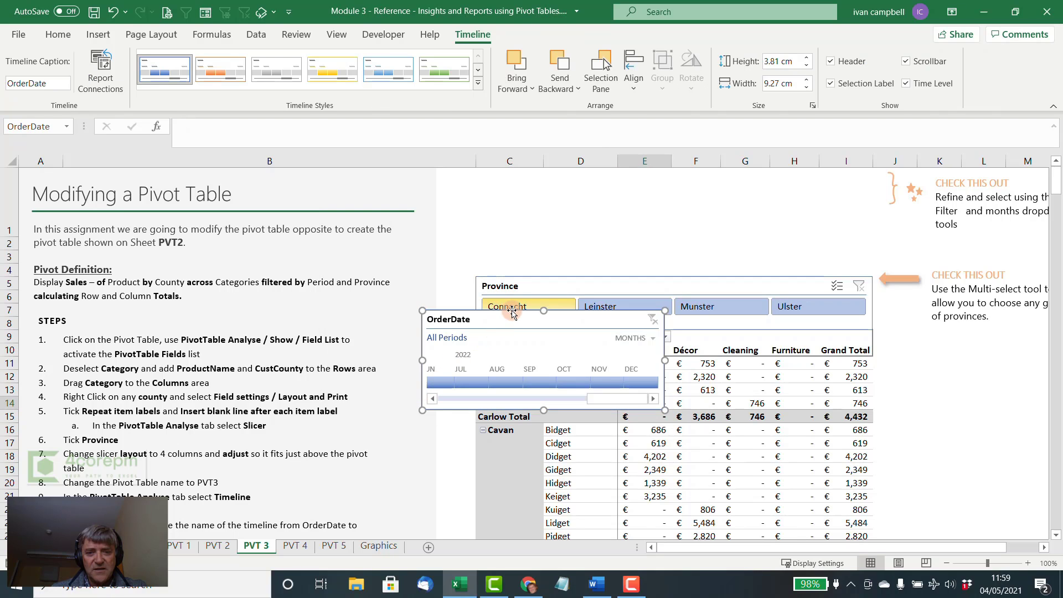
- Place the OrderDate timeline directly above the Province slicer and widen it to about 15.09 cm to match the pivot table
drag(512, 313, 579, 174)
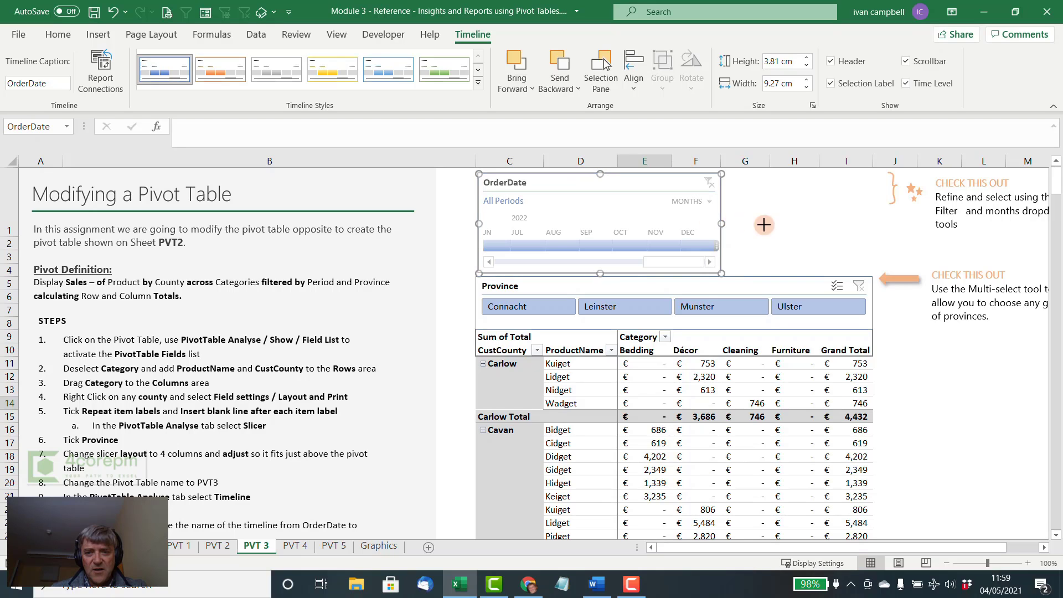
drag(764, 224, 854, 228)
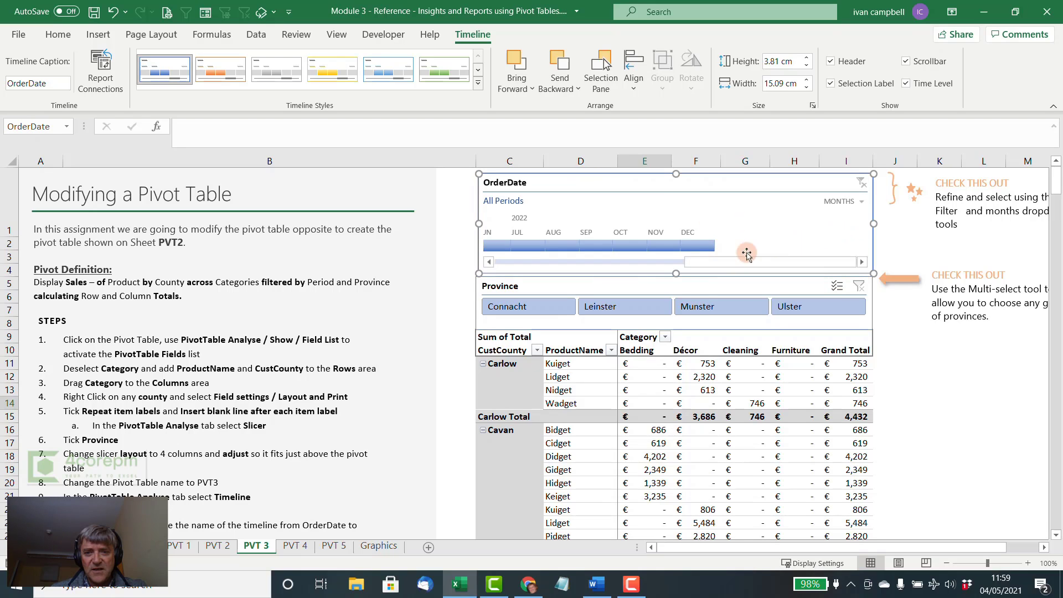
drag(696, 264, 550, 257)
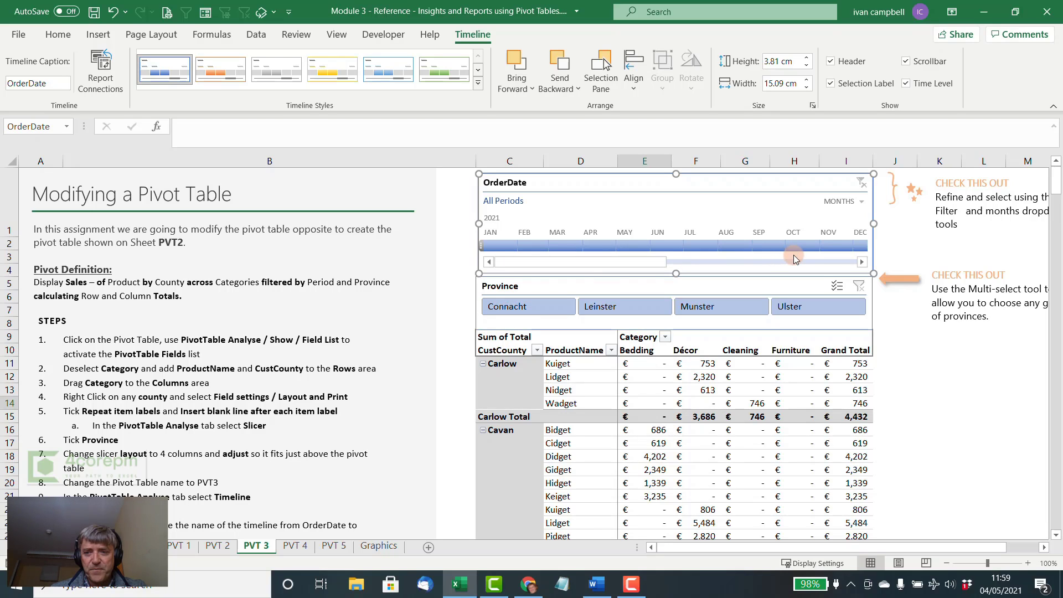
- Set the CustCounty field's layout to repeat item labels and insert a blank line after each item label
scroll(637, 272, down, 2)
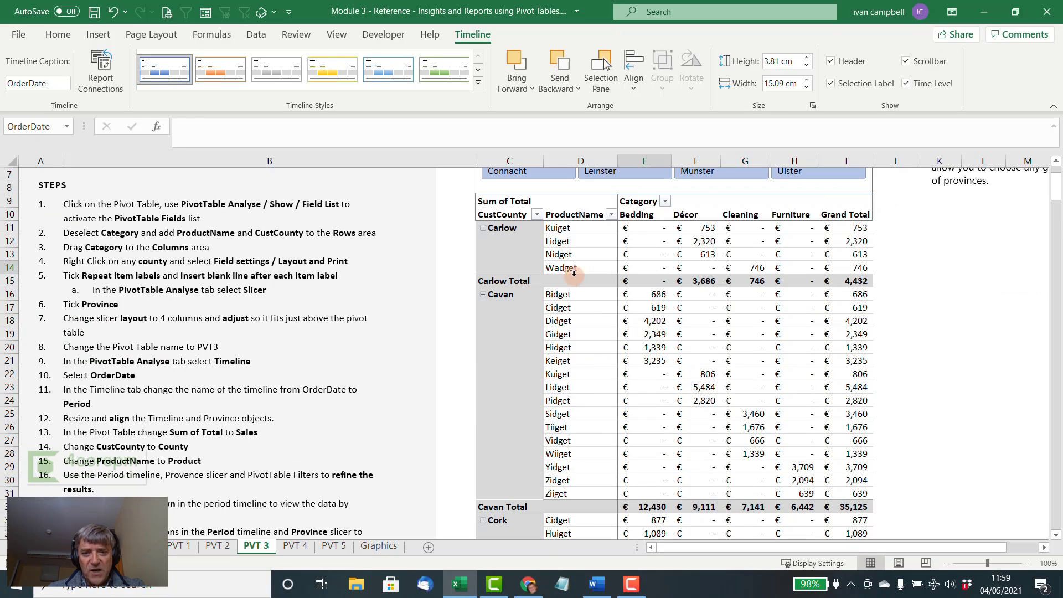
click(511, 282)
click(506, 228)
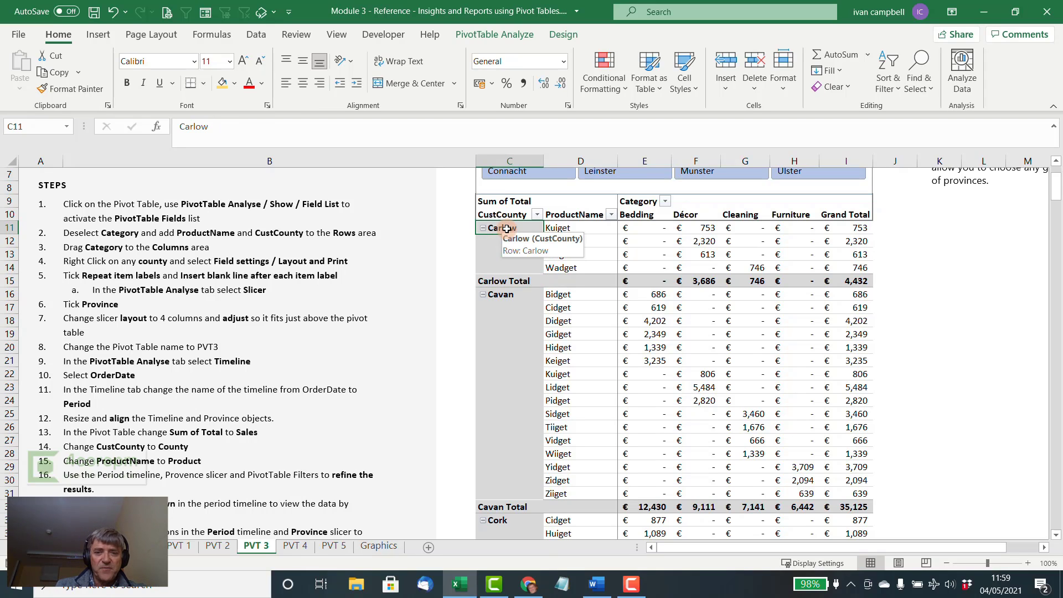
right_click(507, 228)
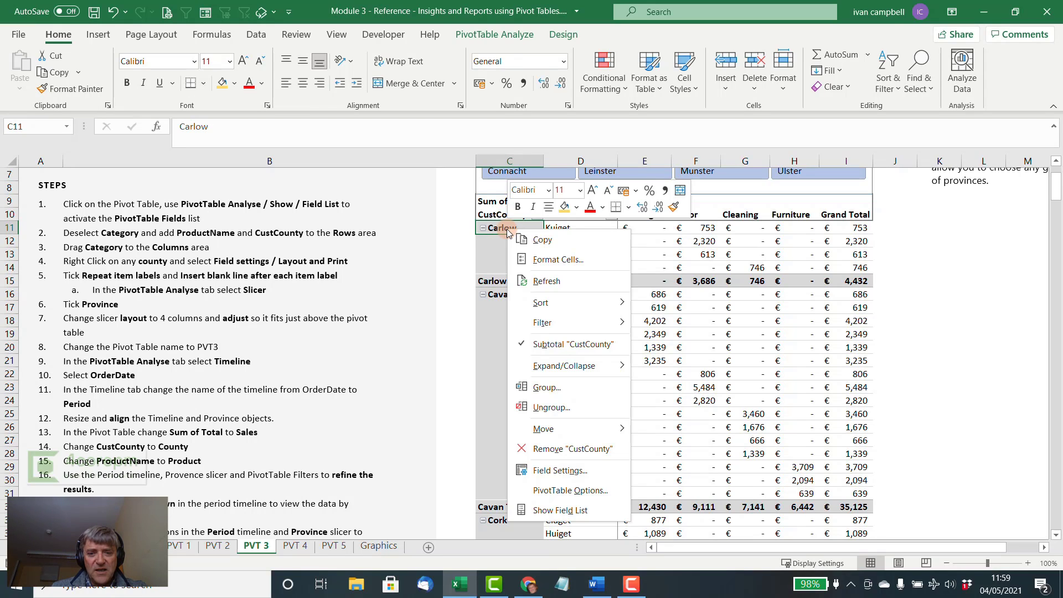
click(571, 474)
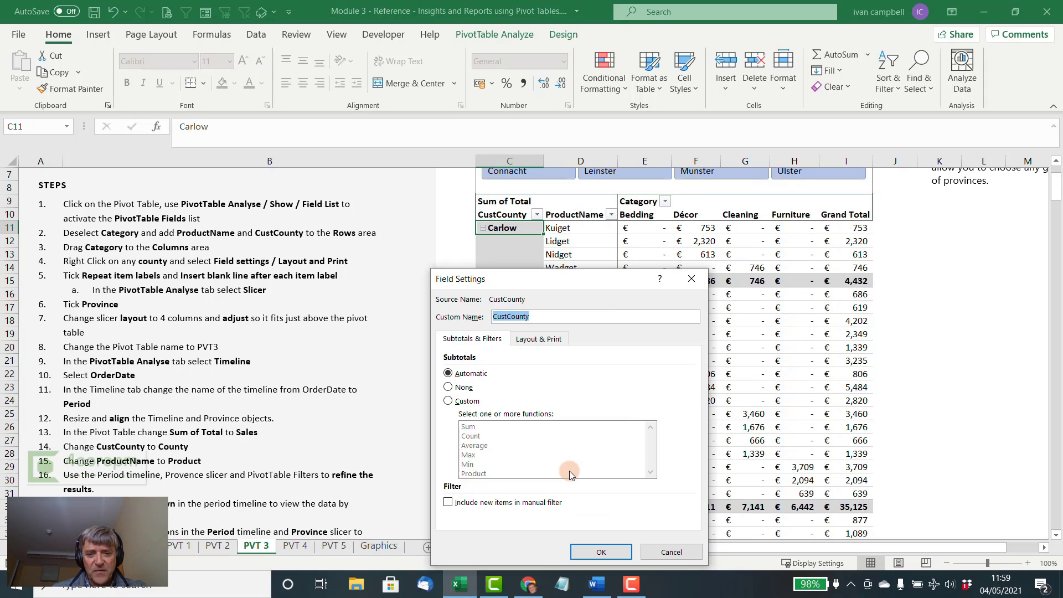
click(544, 339)
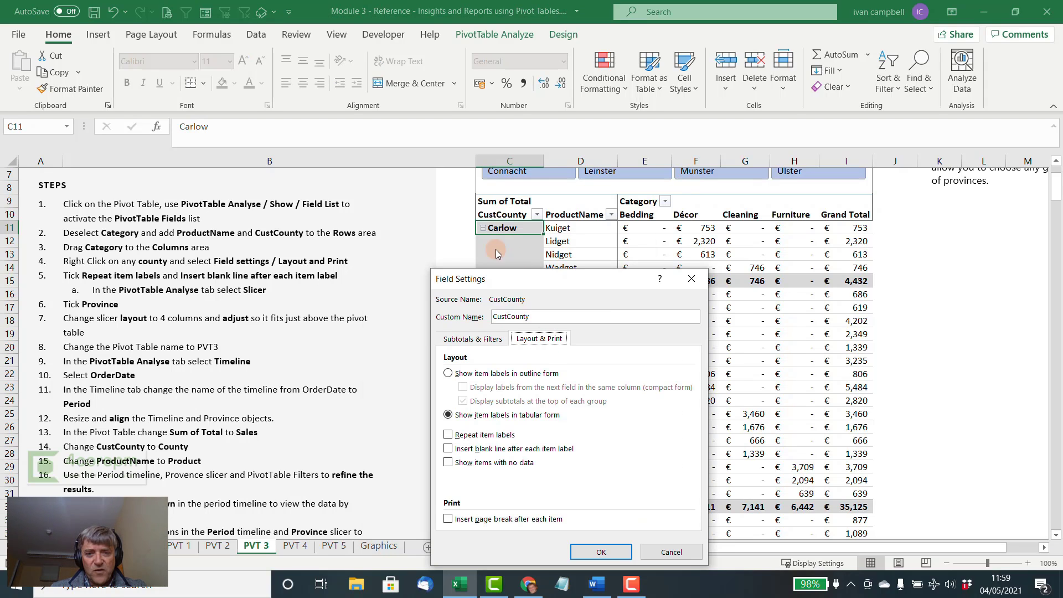
drag(555, 280, 453, 221)
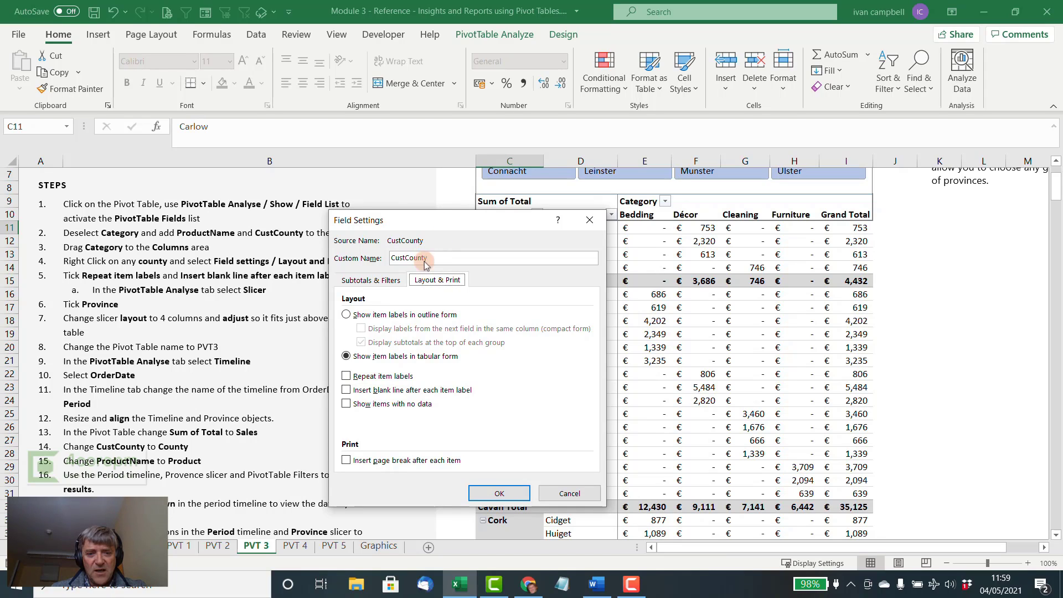
click(347, 376)
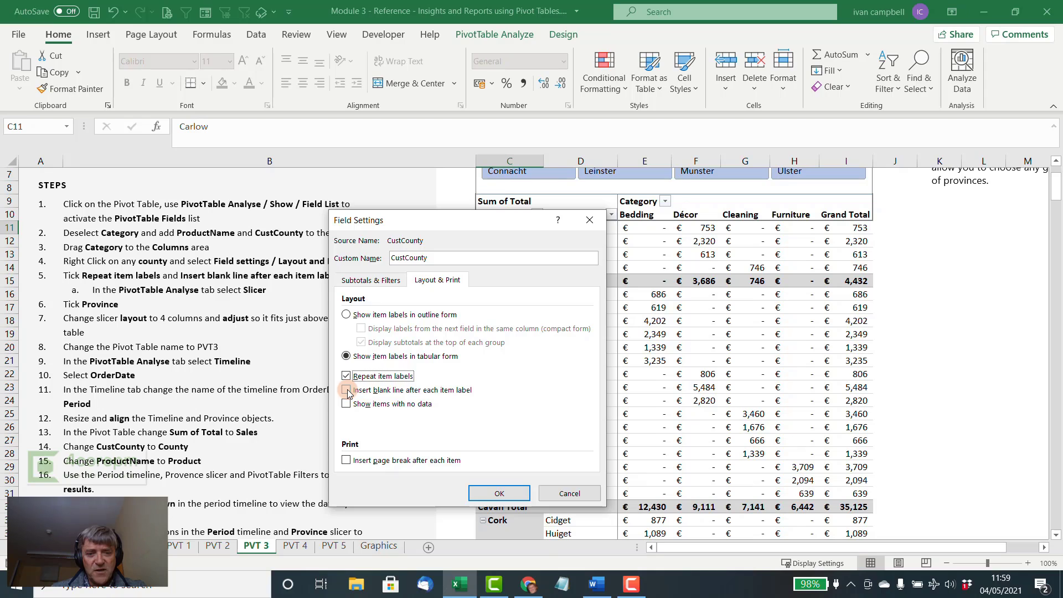
click(347, 391)
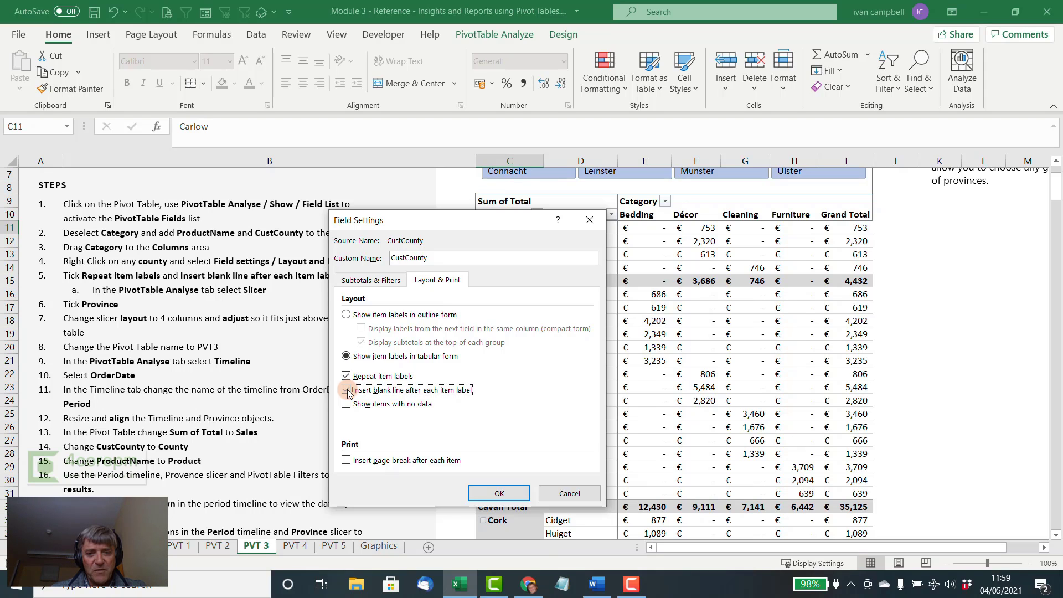
click(511, 496)
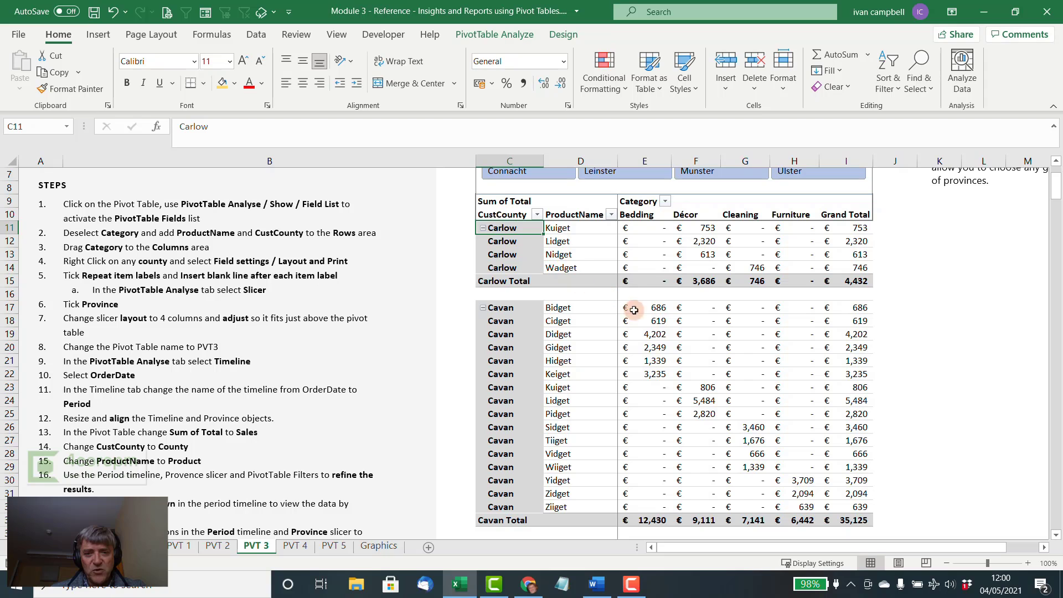
- Try filtering the pivot table to Connacht and January to March 2021, and clear the Province filter
scroll(676, 331, down, 1)
scroll(676, 331, down, 3)
scroll(676, 331, up, 7)
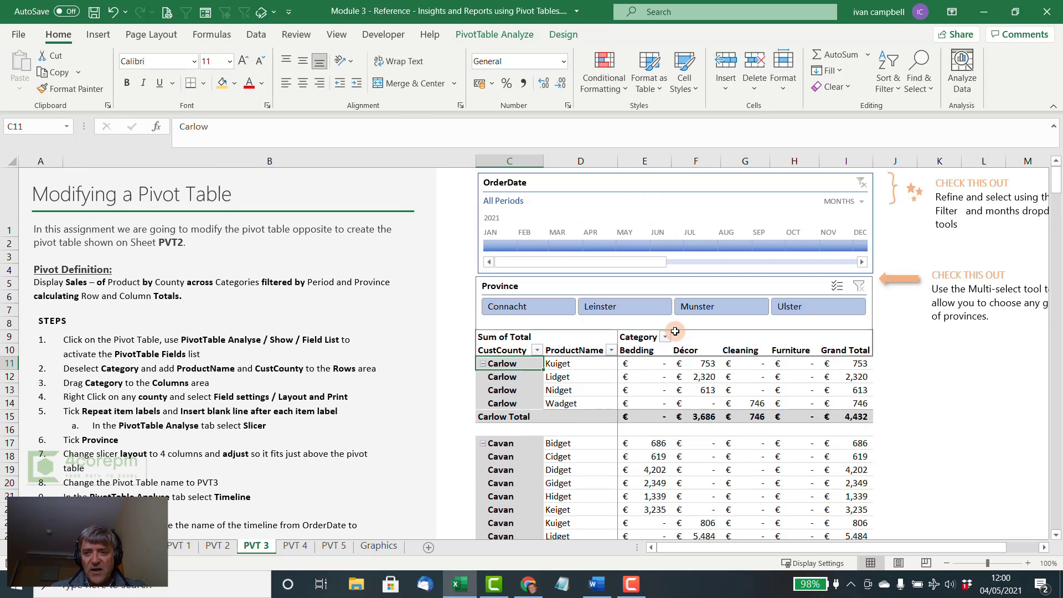
click(550, 308)
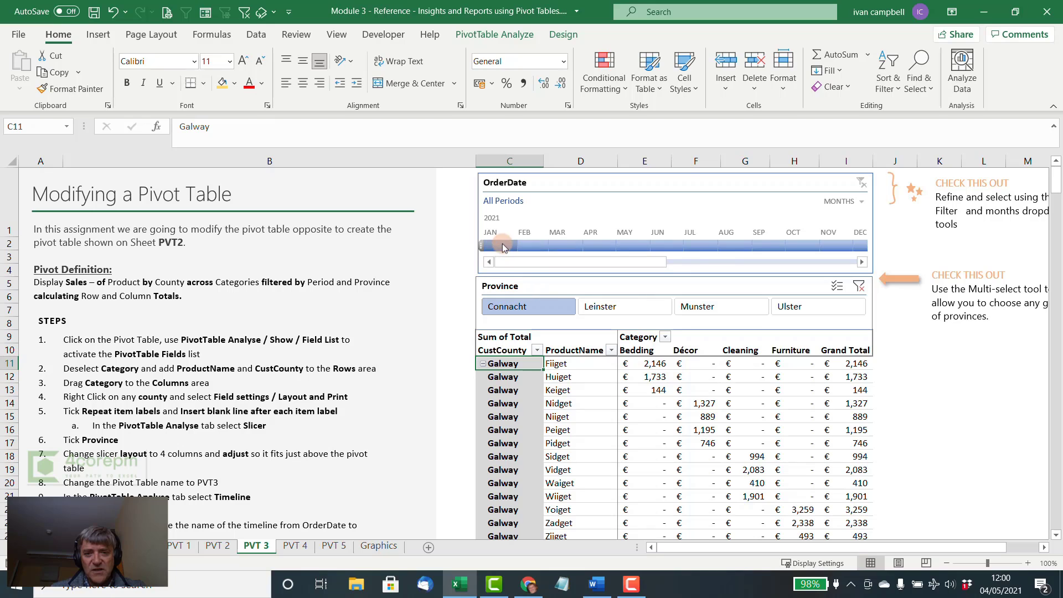
drag(500, 244, 561, 245)
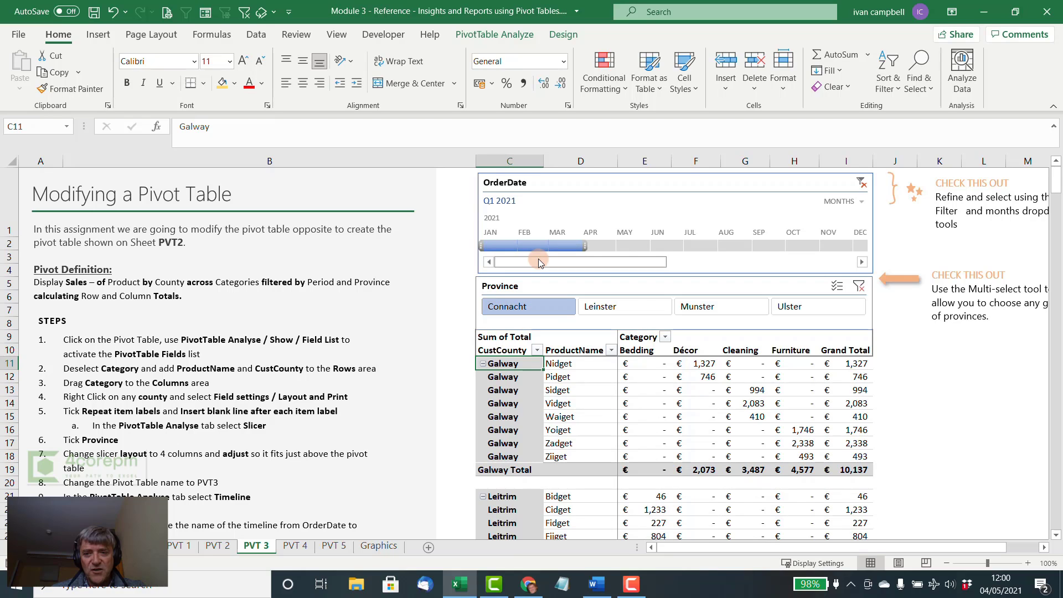
click(860, 285)
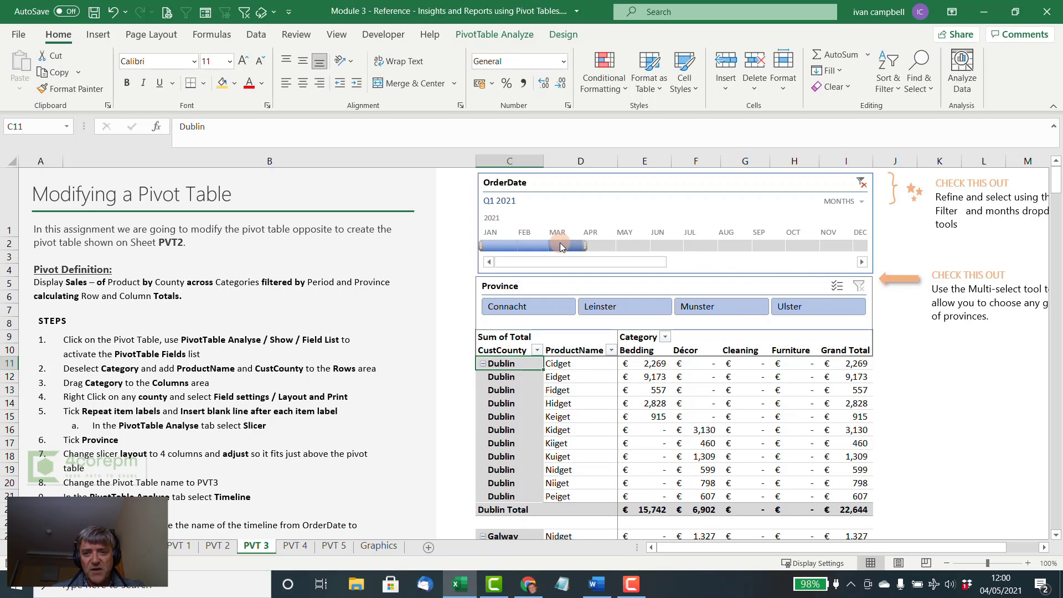
- Set the OrderDate timeline to quarters, try Q2 and Q1 2021 as filters, and clear the date filter
click(859, 201)
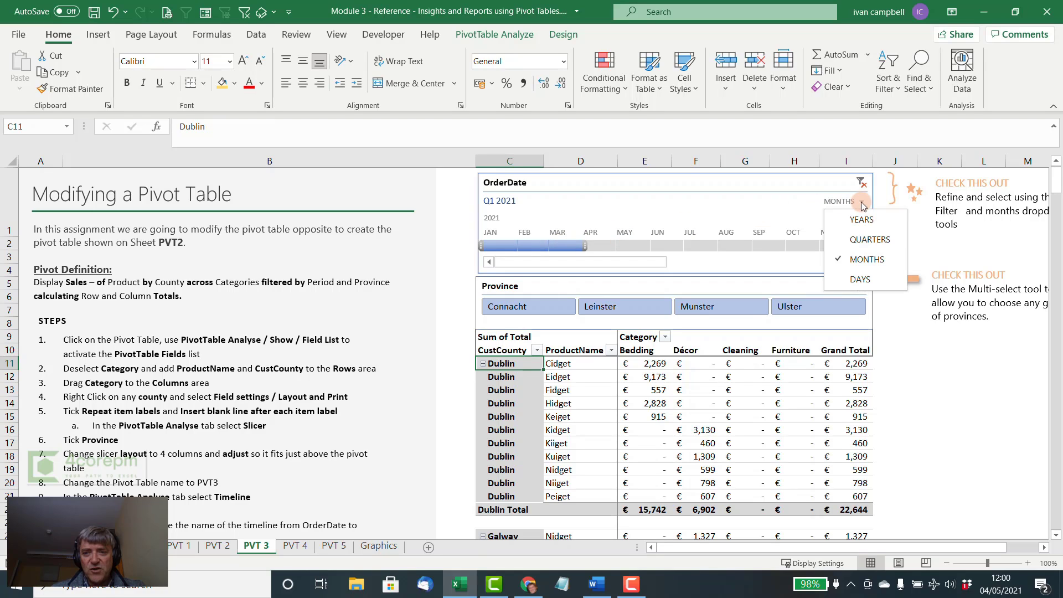
click(868, 241)
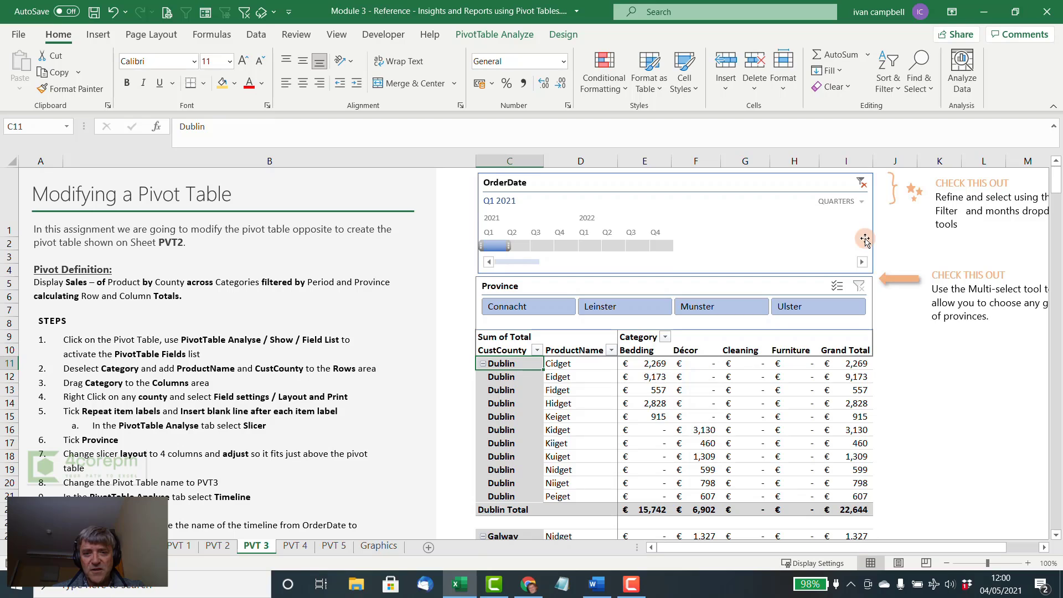
click(519, 248)
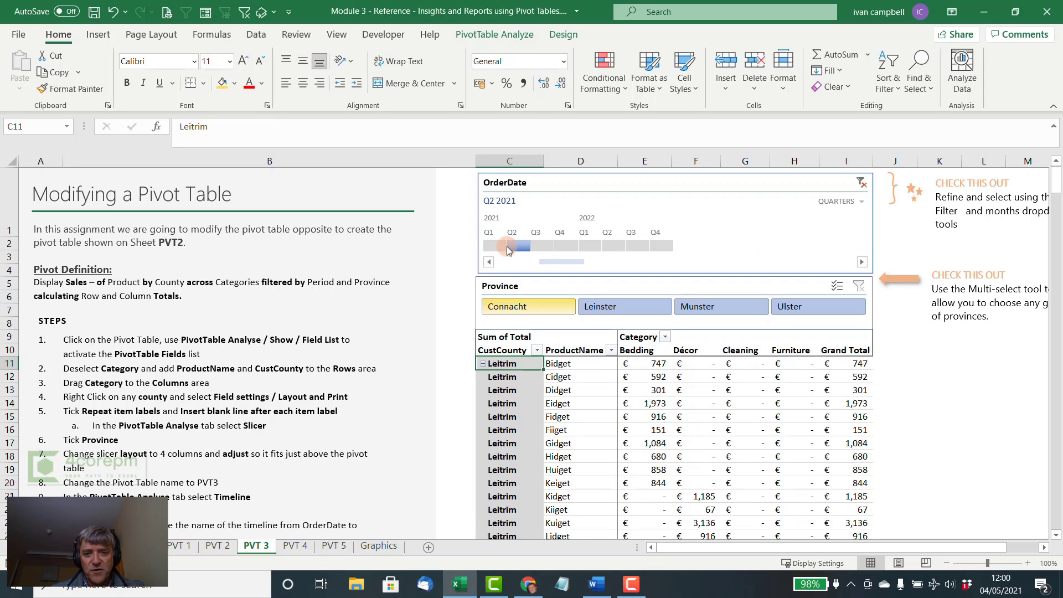
click(498, 251)
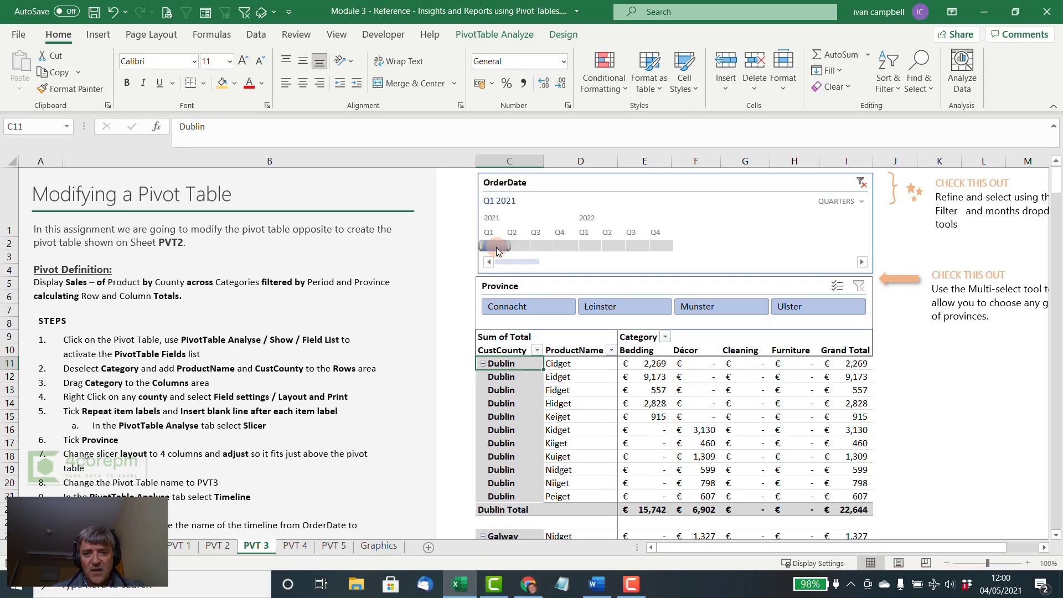
click(862, 187)
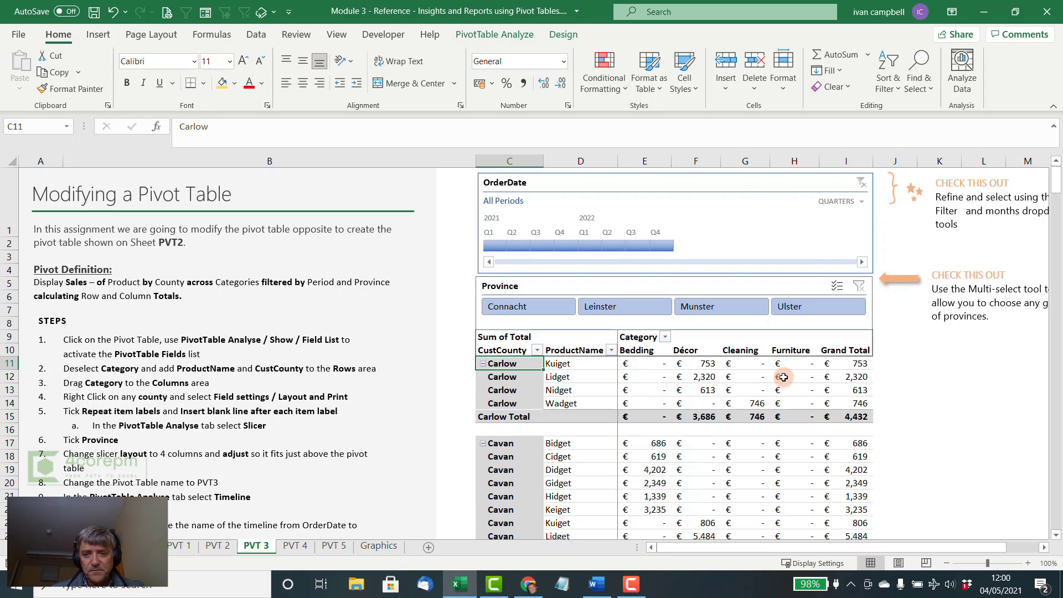
- Look over the pivot table and the CustCounty field's filter options, closing them without applying a filter
scroll(784, 377, down, 4)
scroll(784, 377, up, 4)
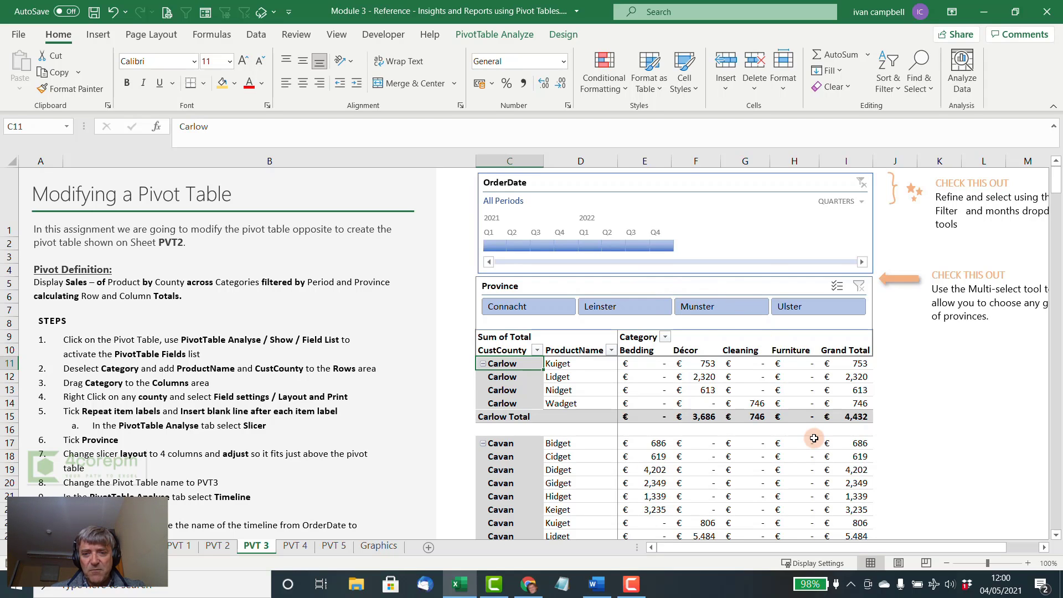
scroll(814, 439, down, 1)
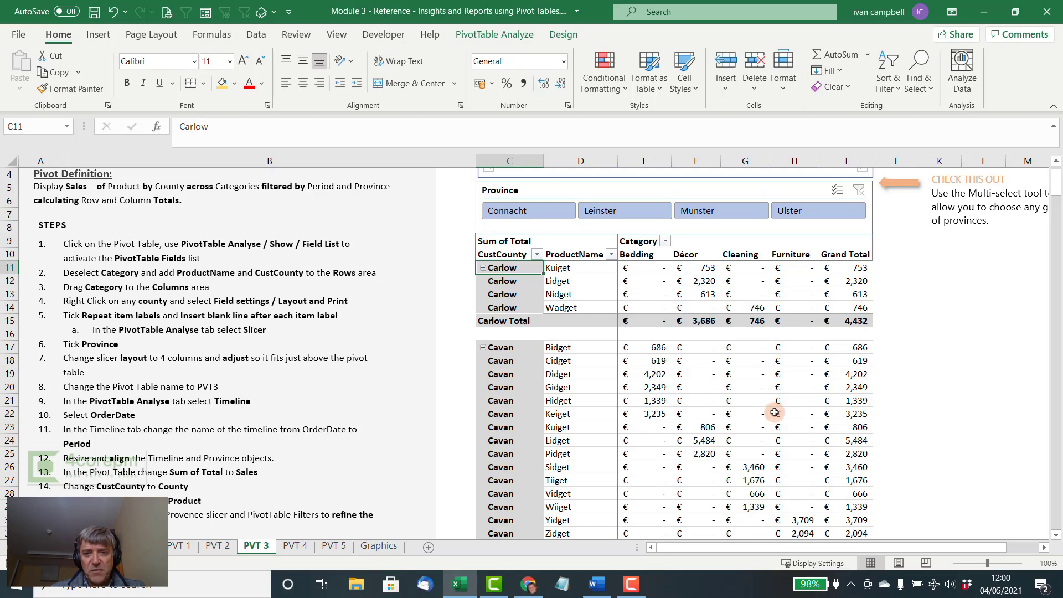
click(537, 255)
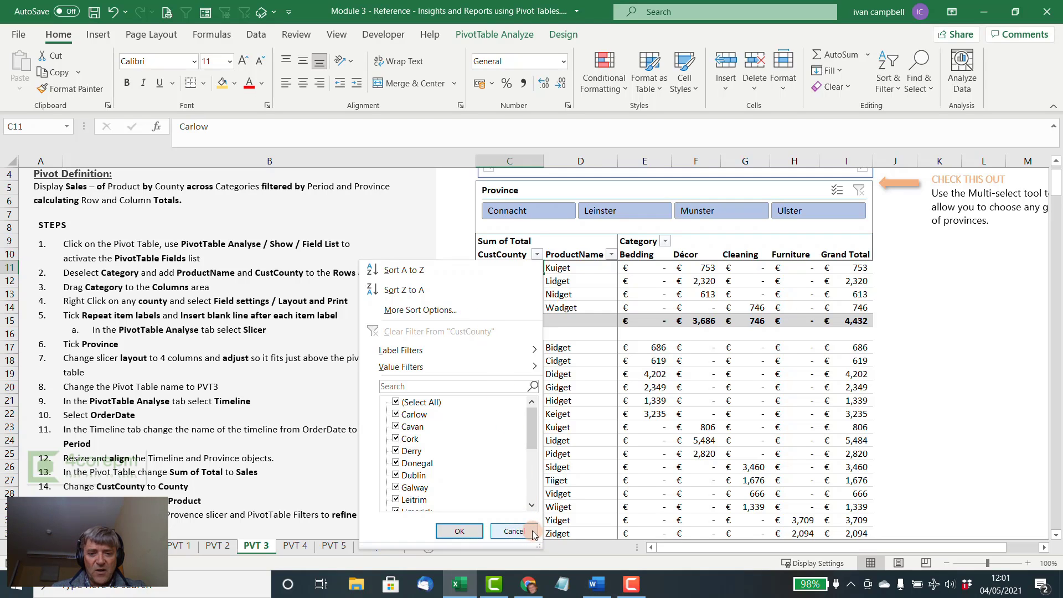
click(514, 531)
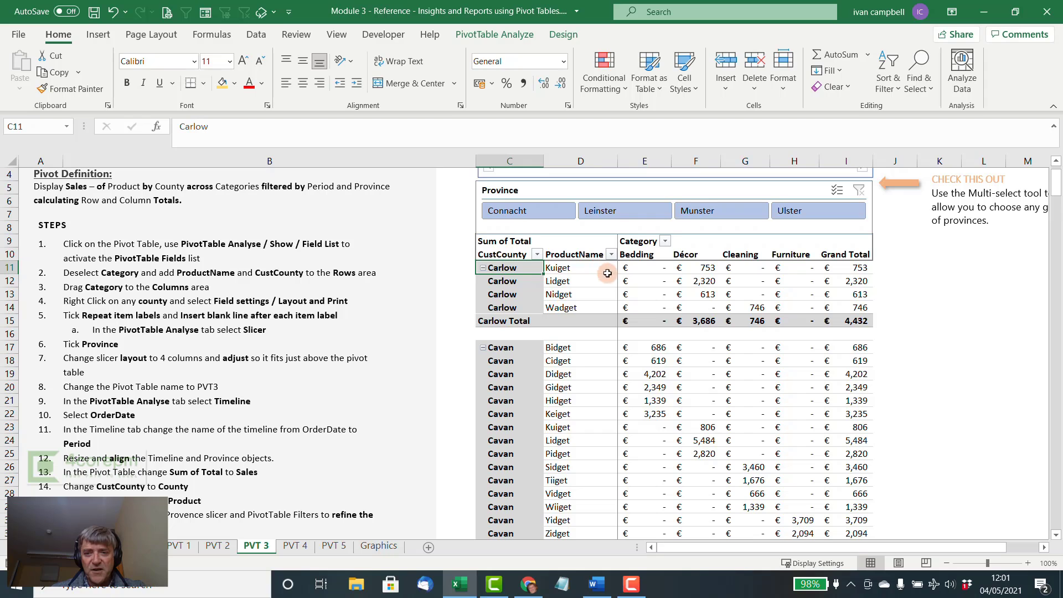
scroll(796, 347, up, 2)
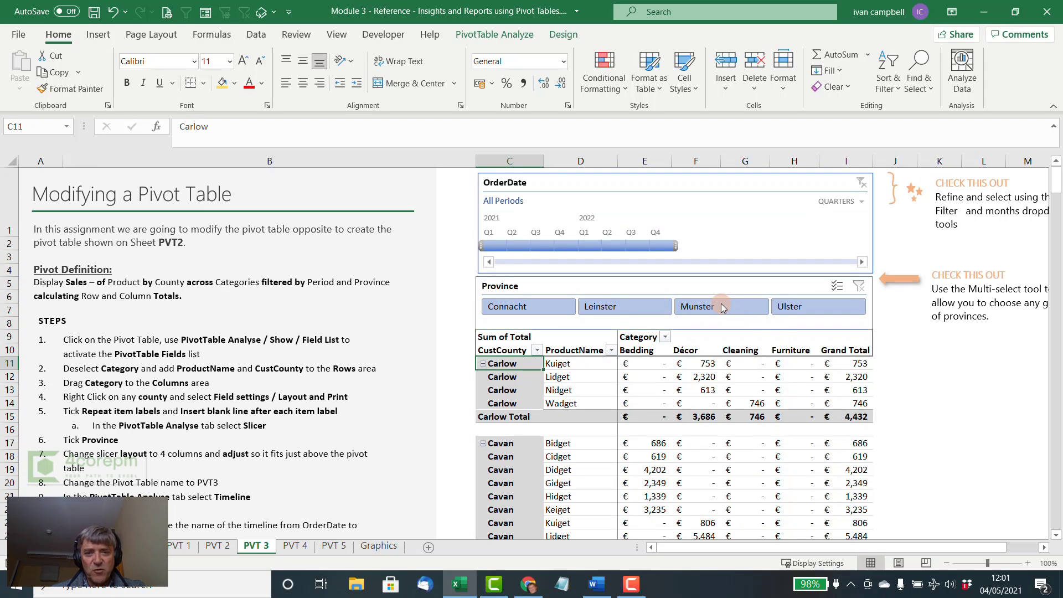
- Change the caption of the OrderDate timeline to Period
click(523, 184)
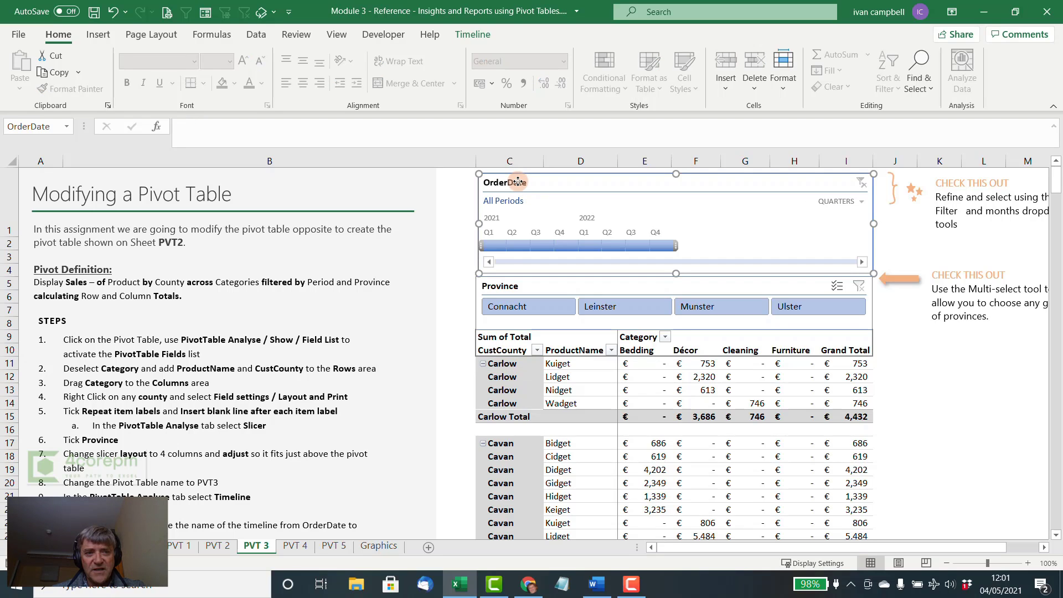
click(467, 42)
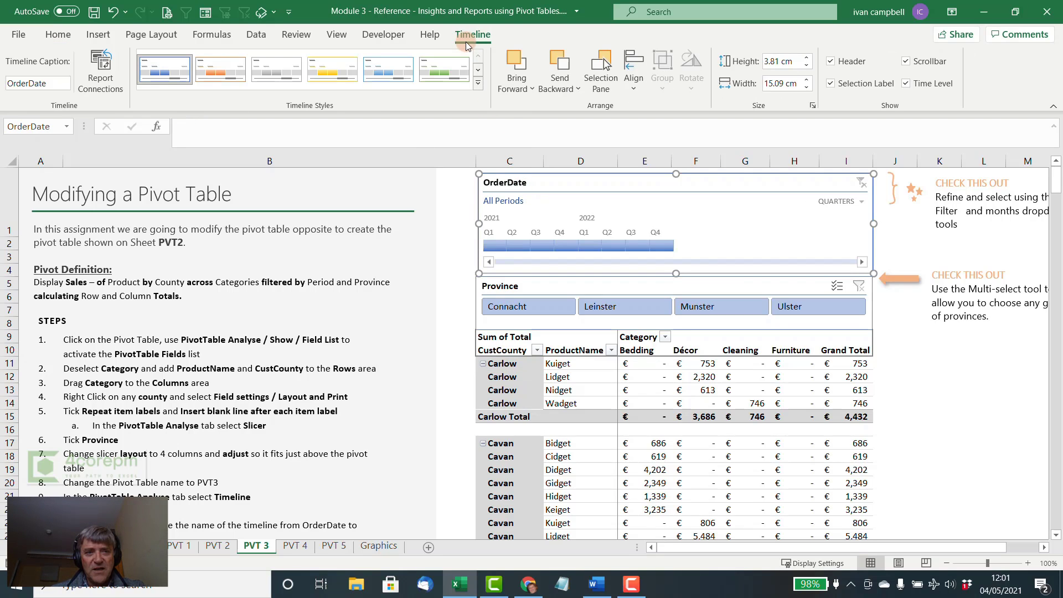
double_click(50, 81)
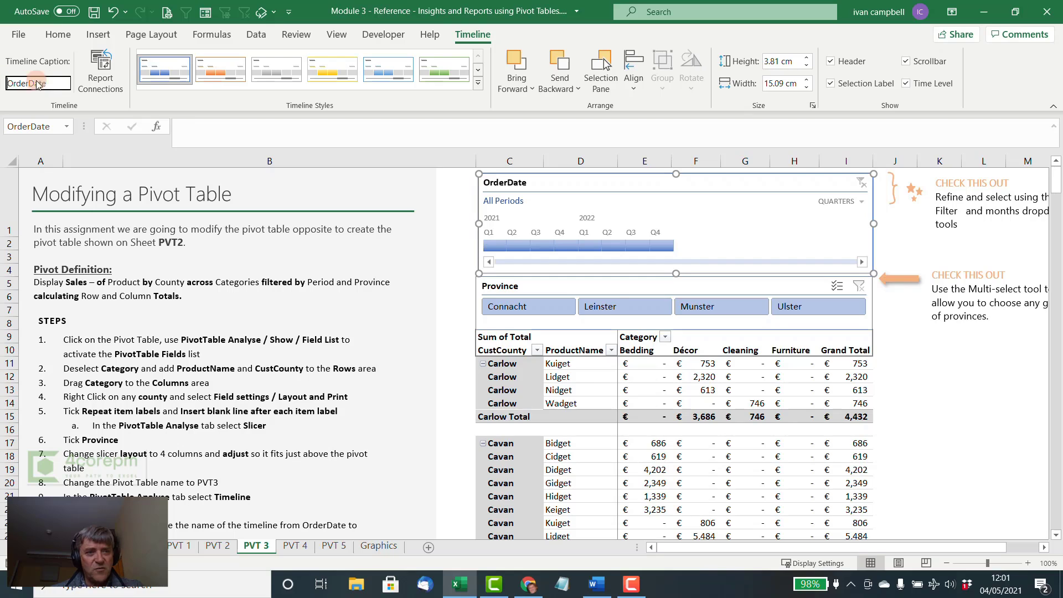
text(Period)
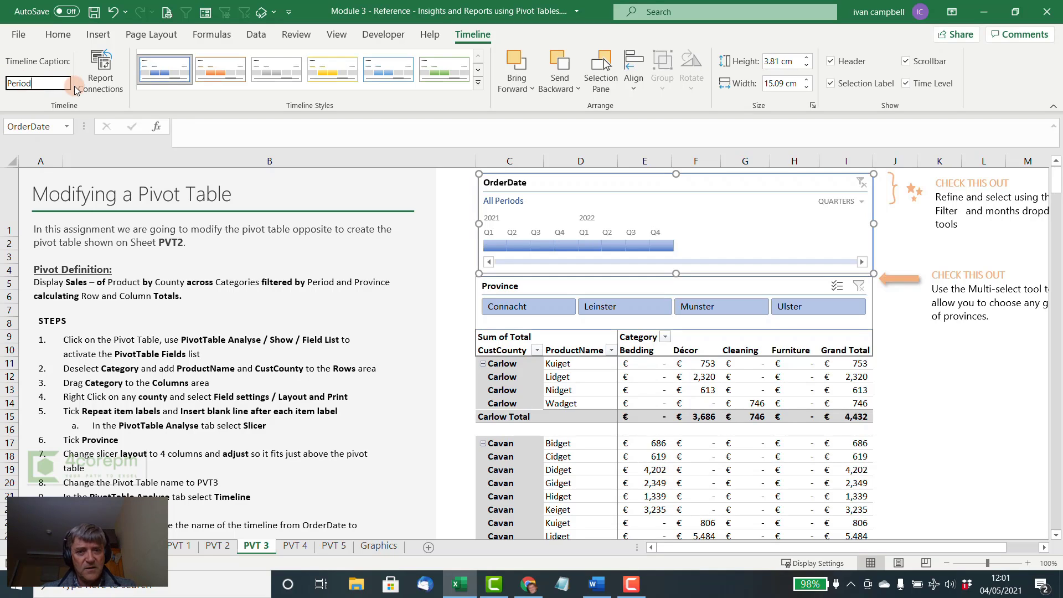
key(Return)
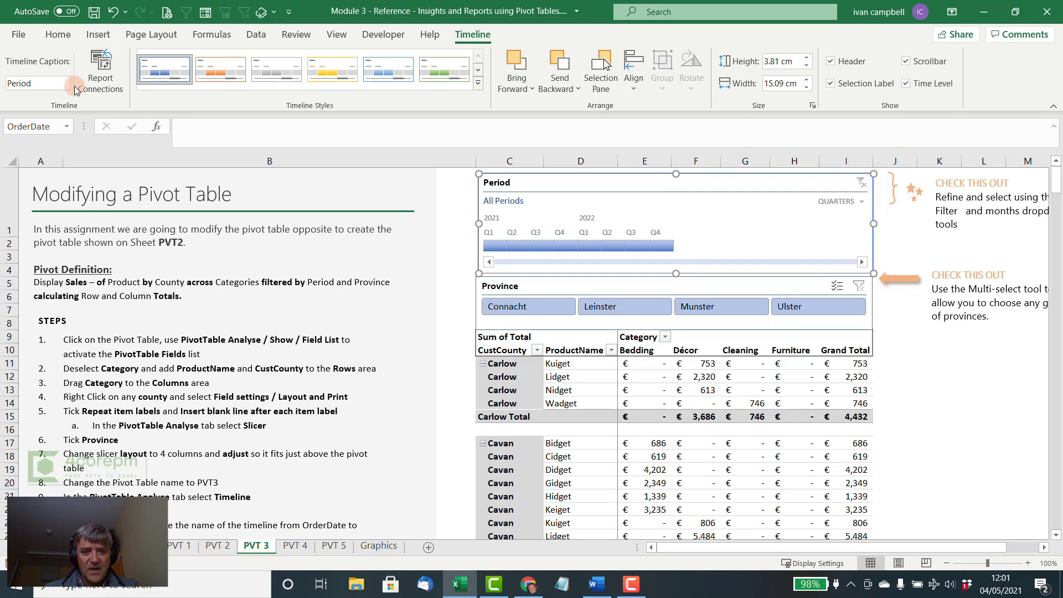
- Rename the pivot table's Sum of Total heading to Sales and its CustCounty heading to County
click(506, 338)
text(Sales)
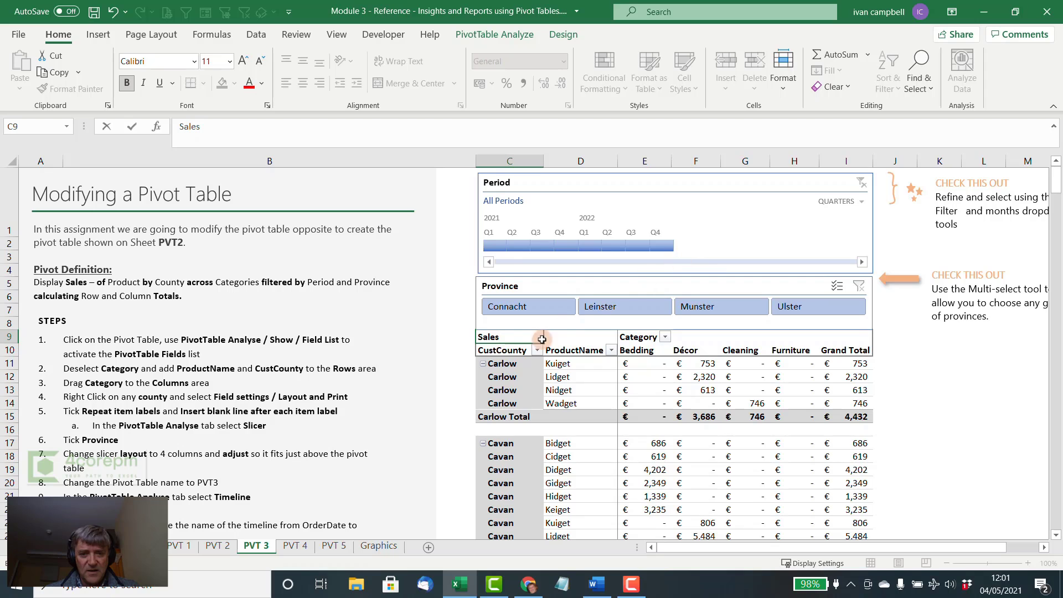
click(522, 352)
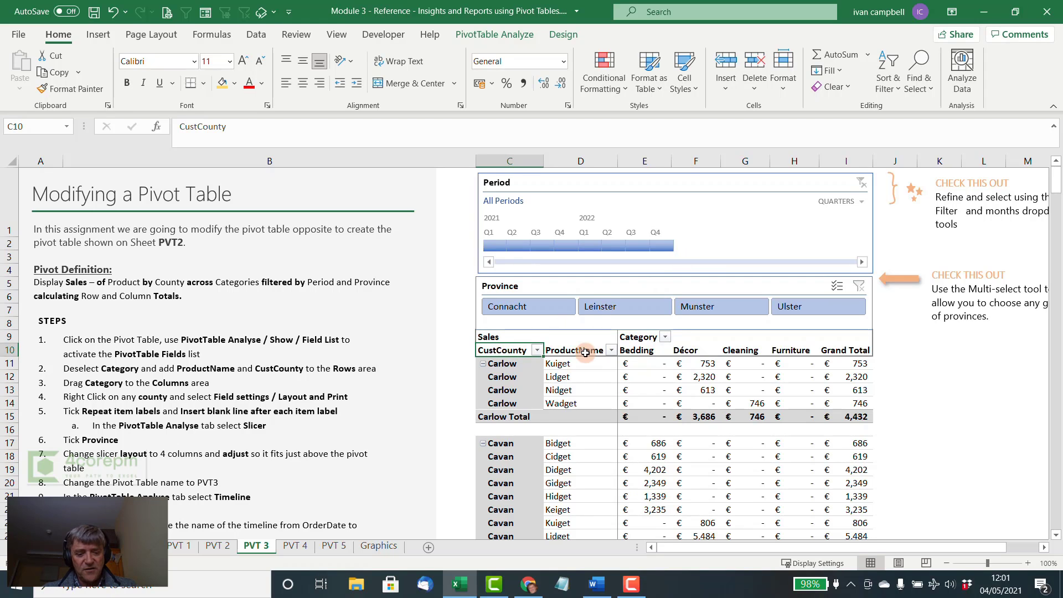
text(co)
text(oun)
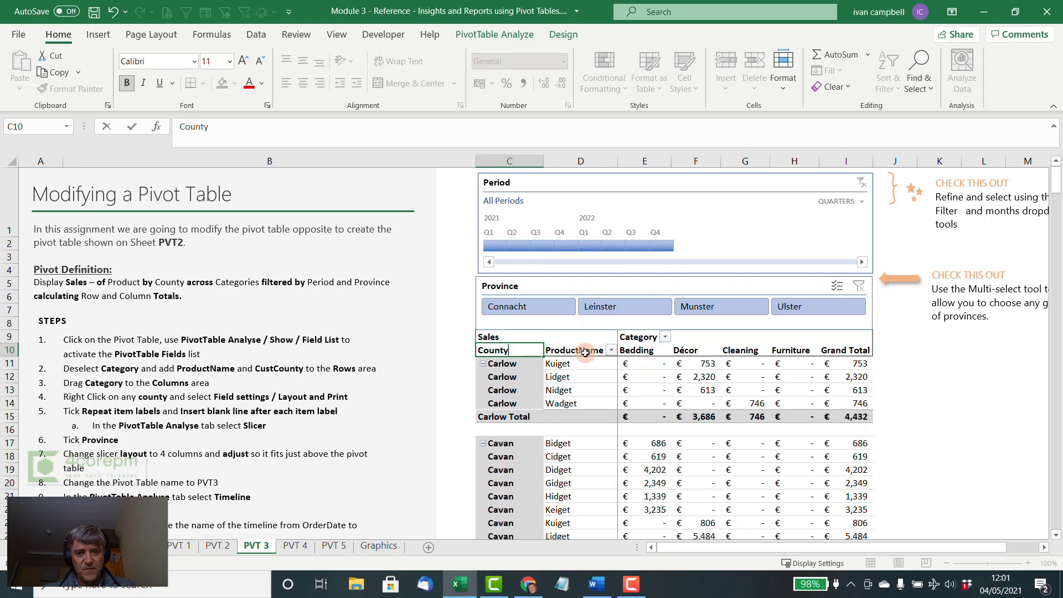
key(Return)
- Rename the ProductName heading in the pivot table to Product
click(585, 352)
text(Pro)
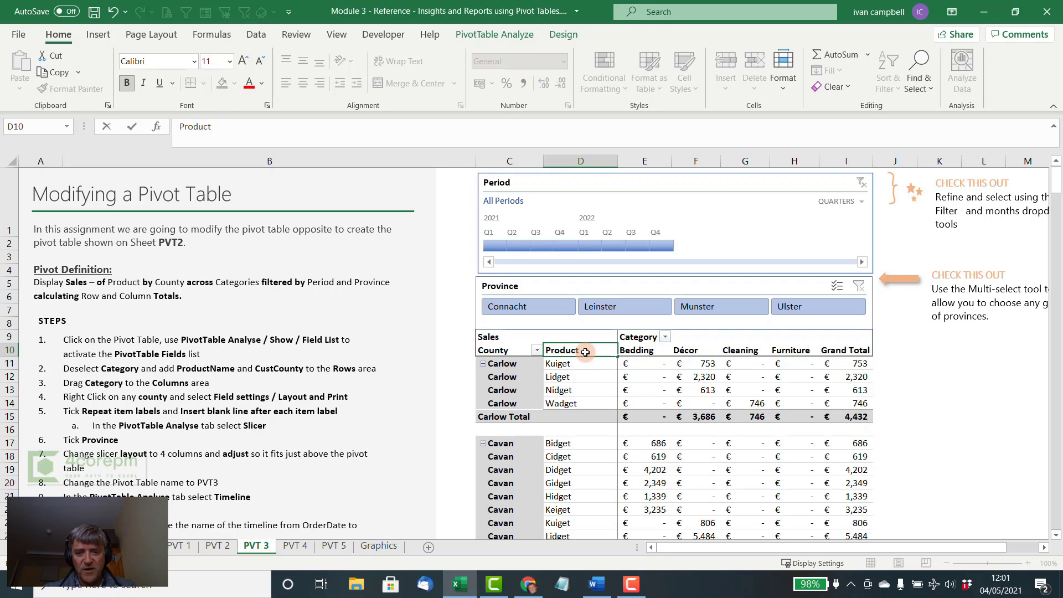
key(Return)
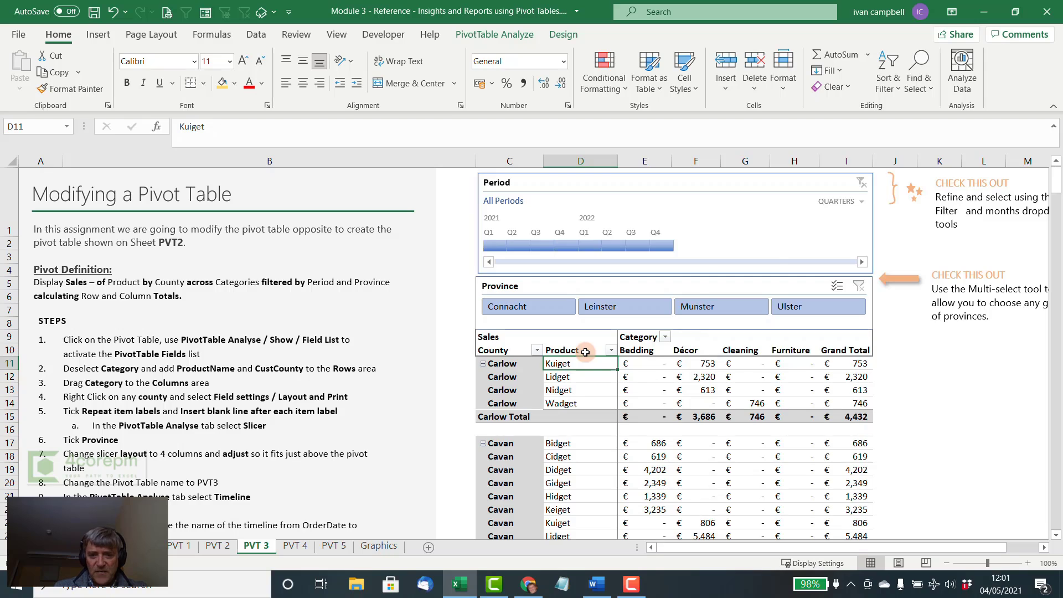
- Compare the PVT 3 pivot table with the ones on the PVT 2 and PVT 1 sheets, checking the Lidget sales values for Carlow
scroll(585, 352, down, 5)
scroll(586, 352, up, 5)
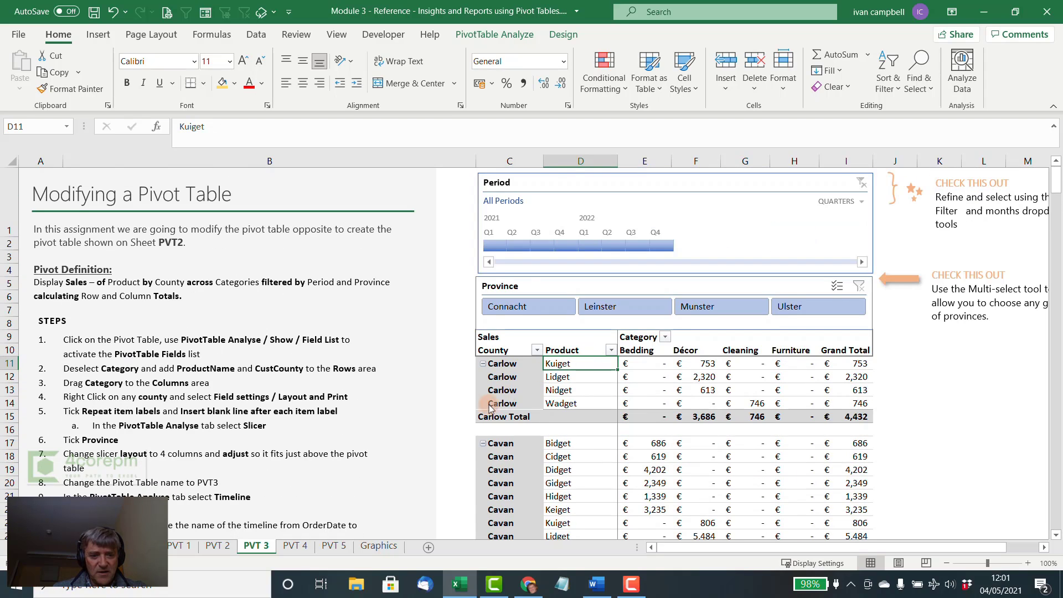
click(224, 548)
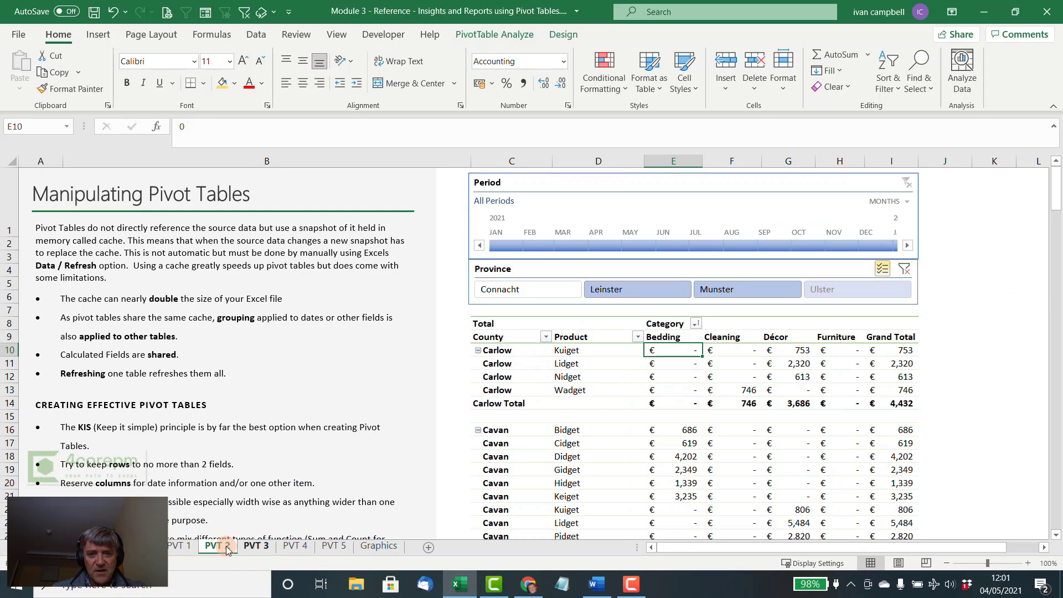
click(254, 546)
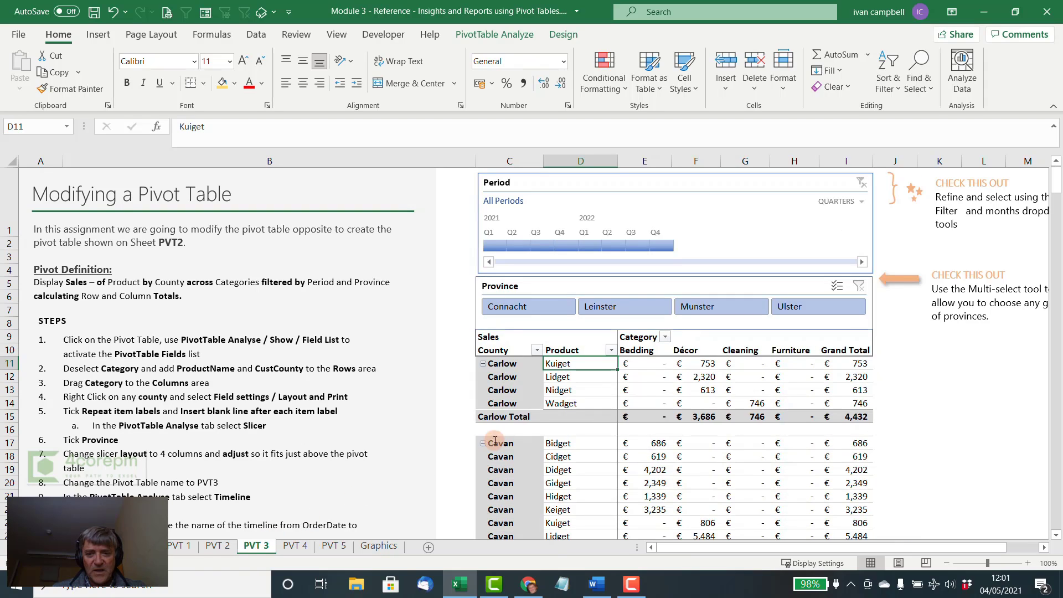
click(640, 378)
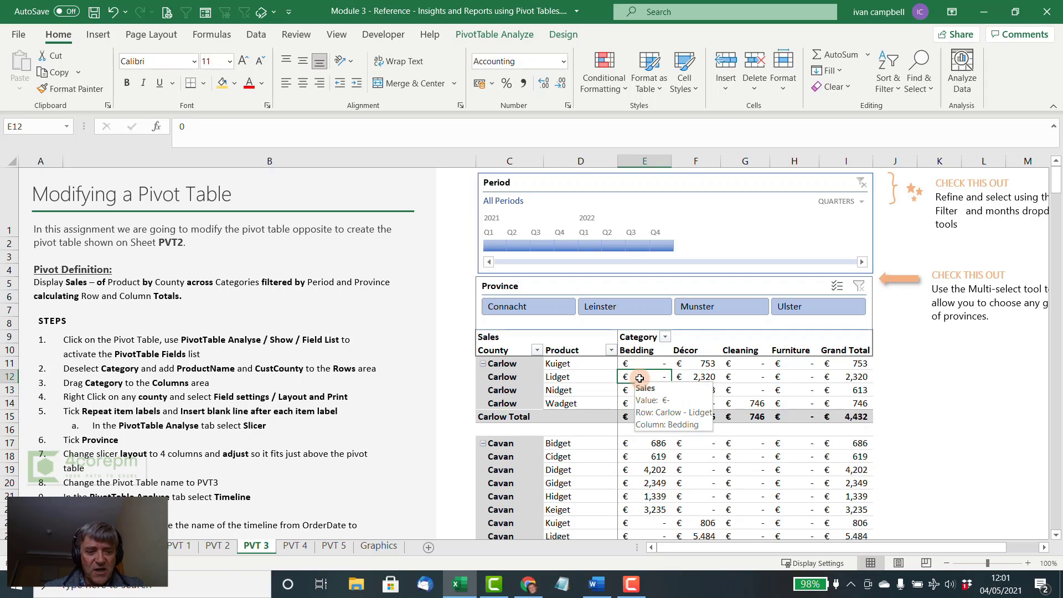
click(190, 547)
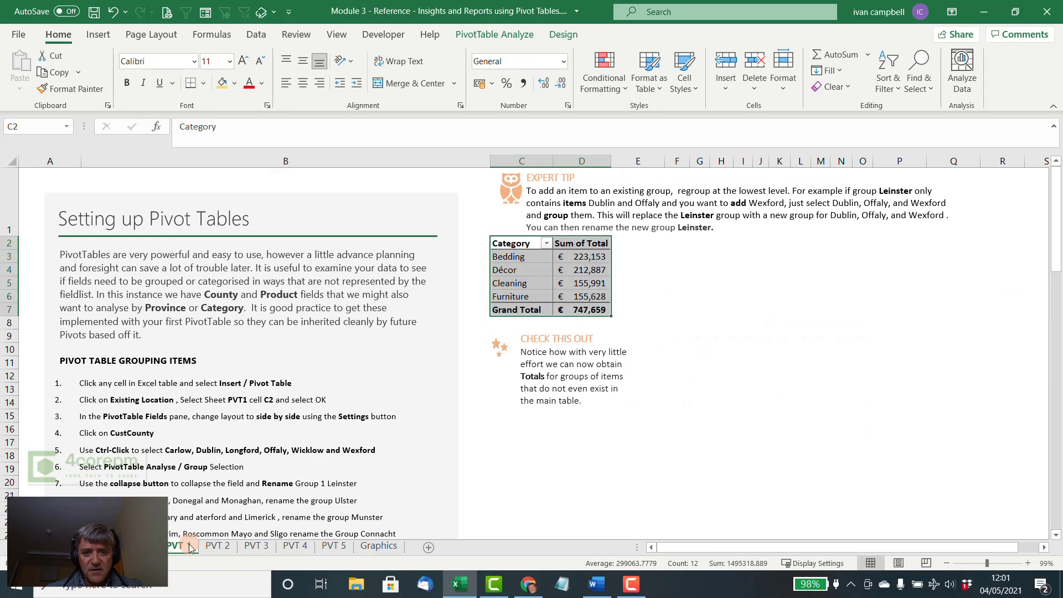
click(252, 546)
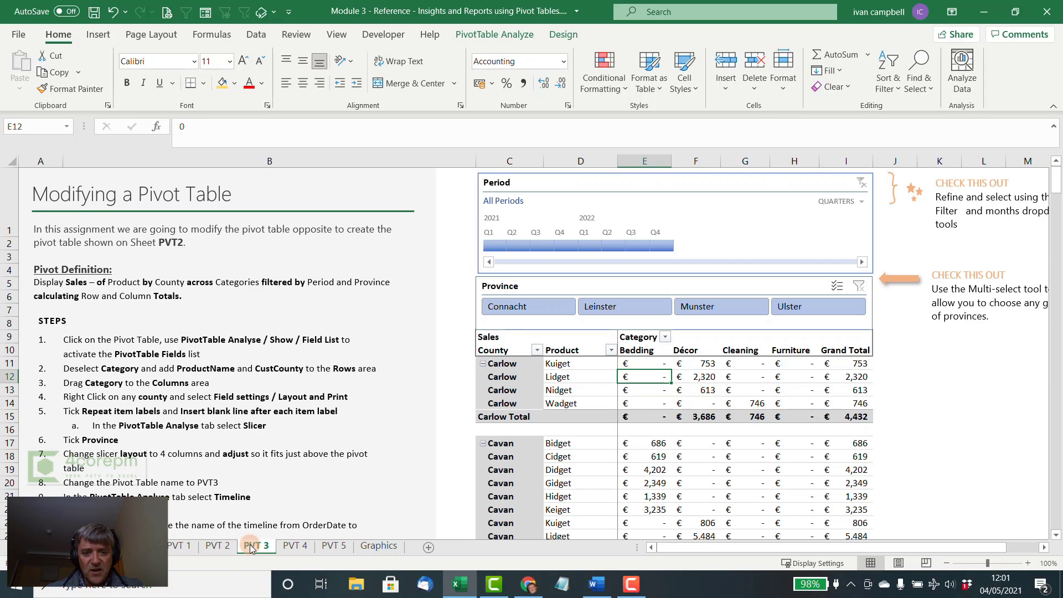
click(179, 546)
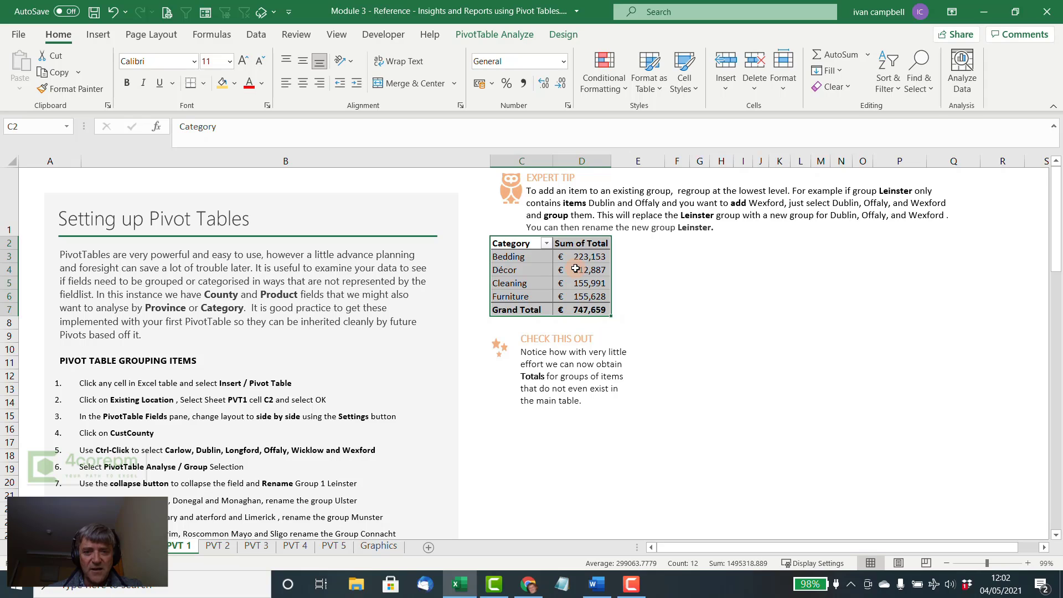
click(267, 546)
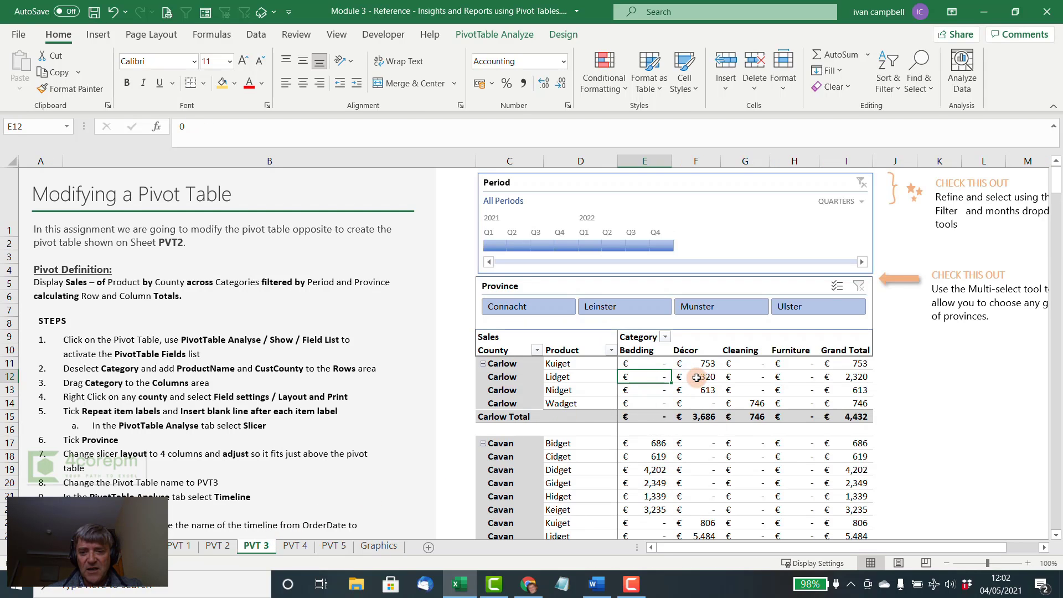
mouse_move(701, 378)
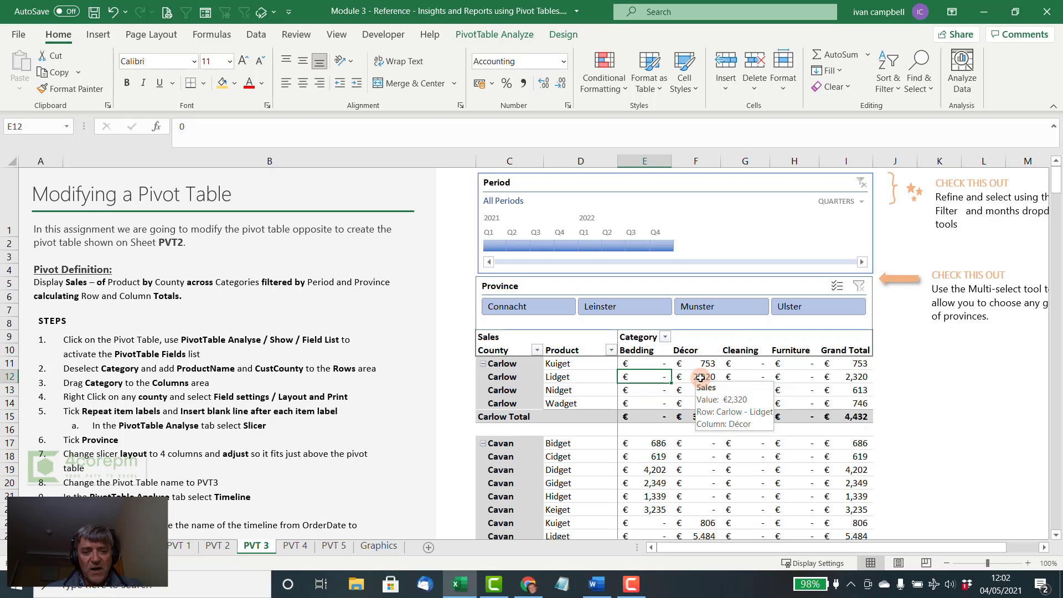
- Read the Manipulating Pivot Tables notes on the PVT 2 sheet, including the tips for creating effective pivot tables and the pivot definition
click(217, 546)
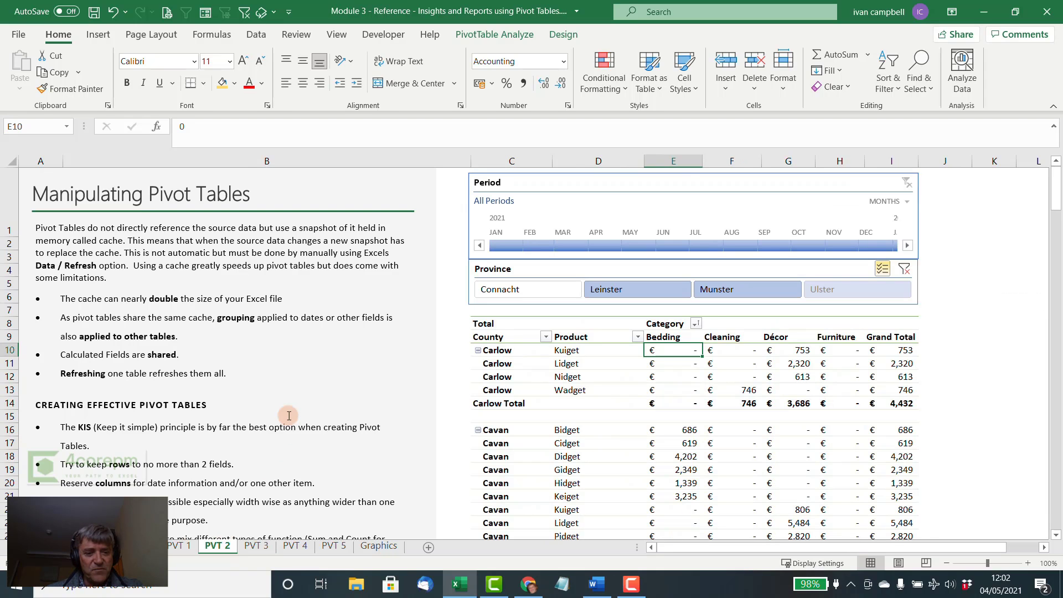
scroll(207, 376, down, 4)
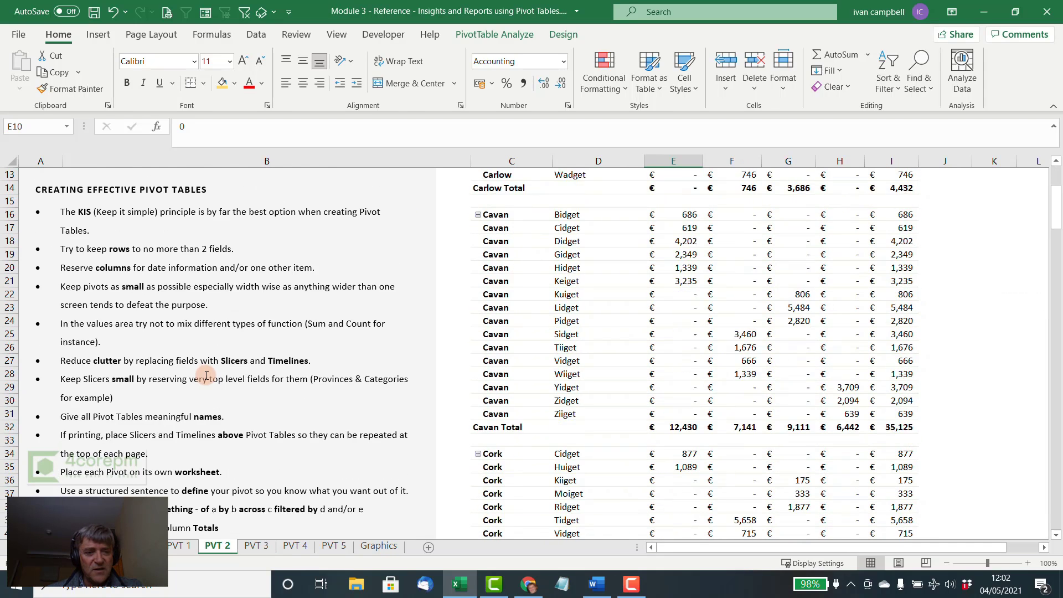
scroll(206, 377, down, 3)
scroll(207, 375, up, 5)
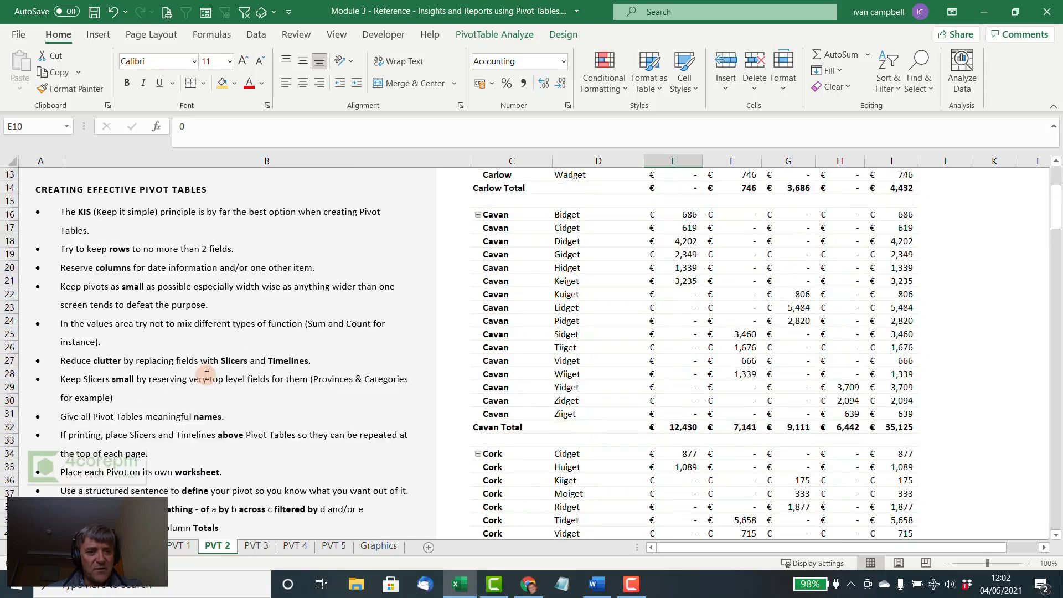
scroll(206, 376, down, 1)
scroll(207, 375, up, 4)
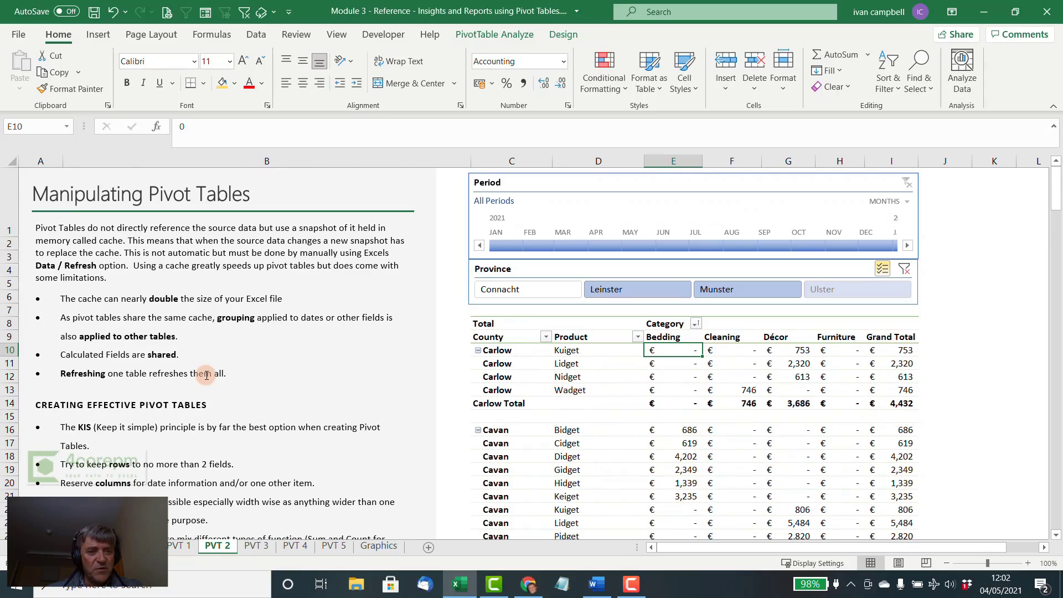
scroll(206, 375, down, 12)
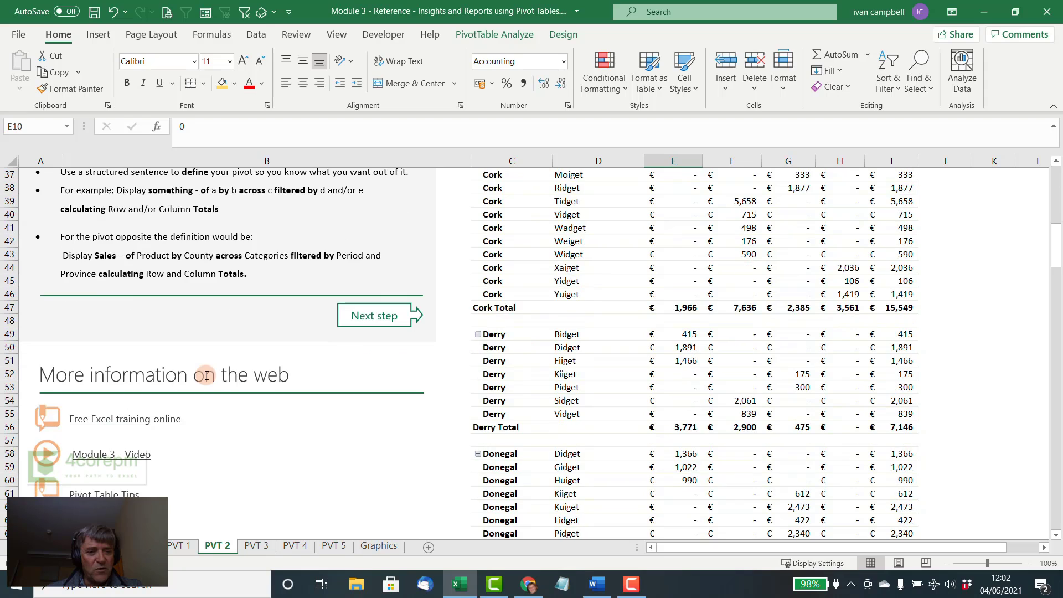
scroll(207, 376, up, 7)
scroll(206, 375, up, 6)
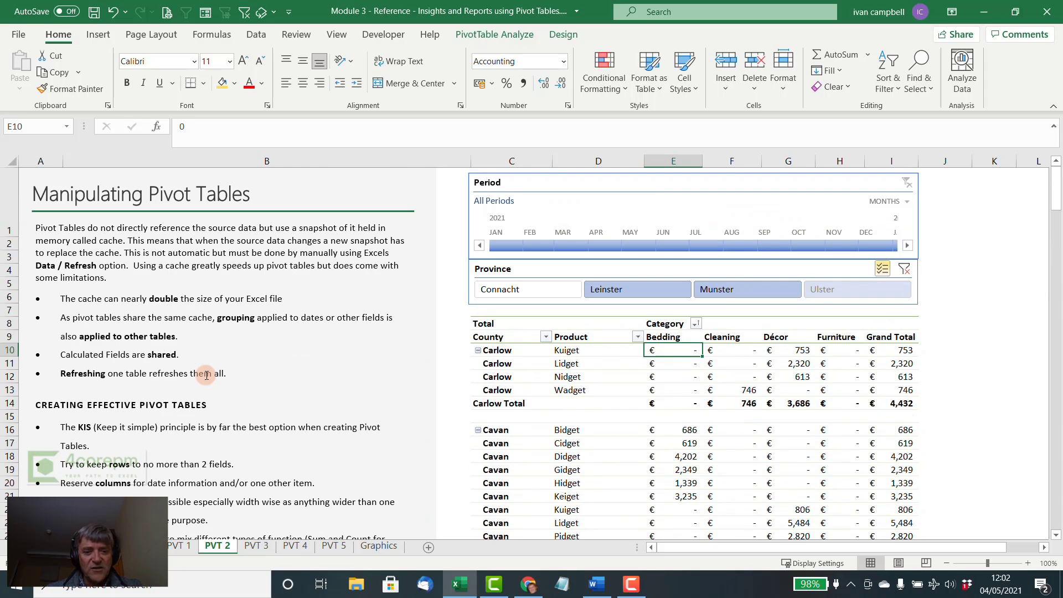